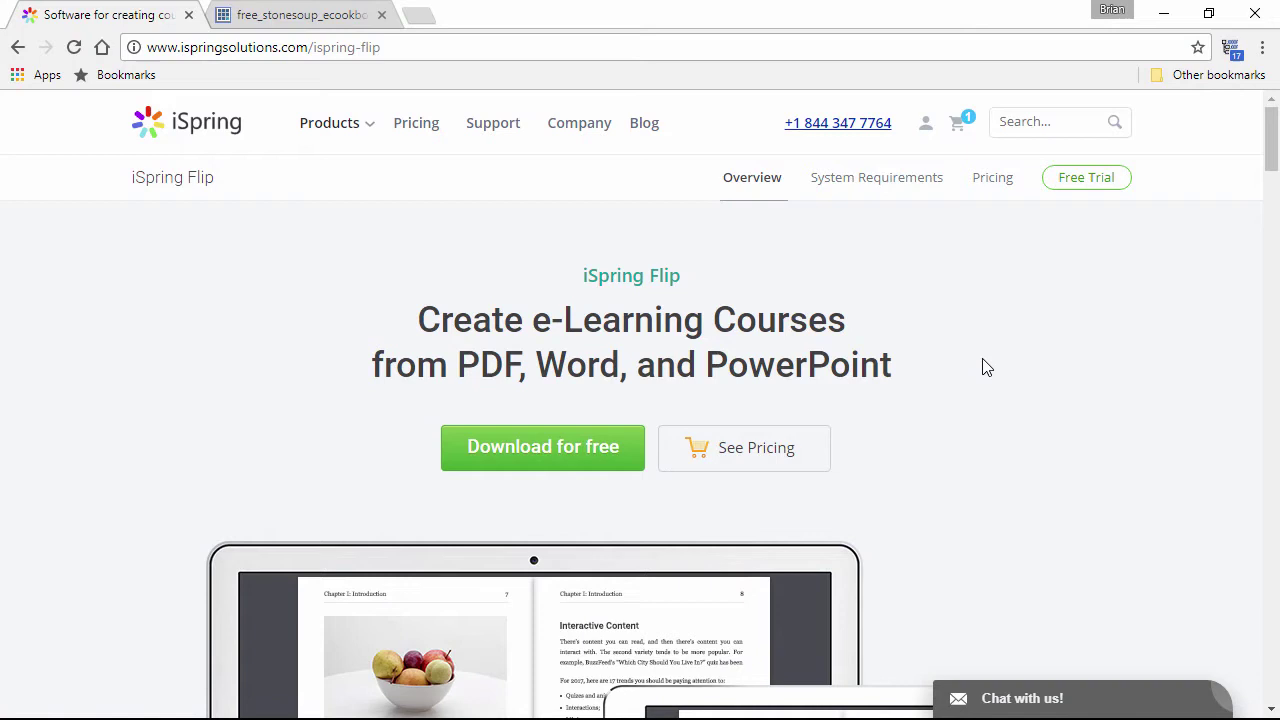
Scroll the iSpring Flip product page, then switch to the free_stonesoup_ecookbook.pdf tab.
scroll(985, 367, "down", 3)
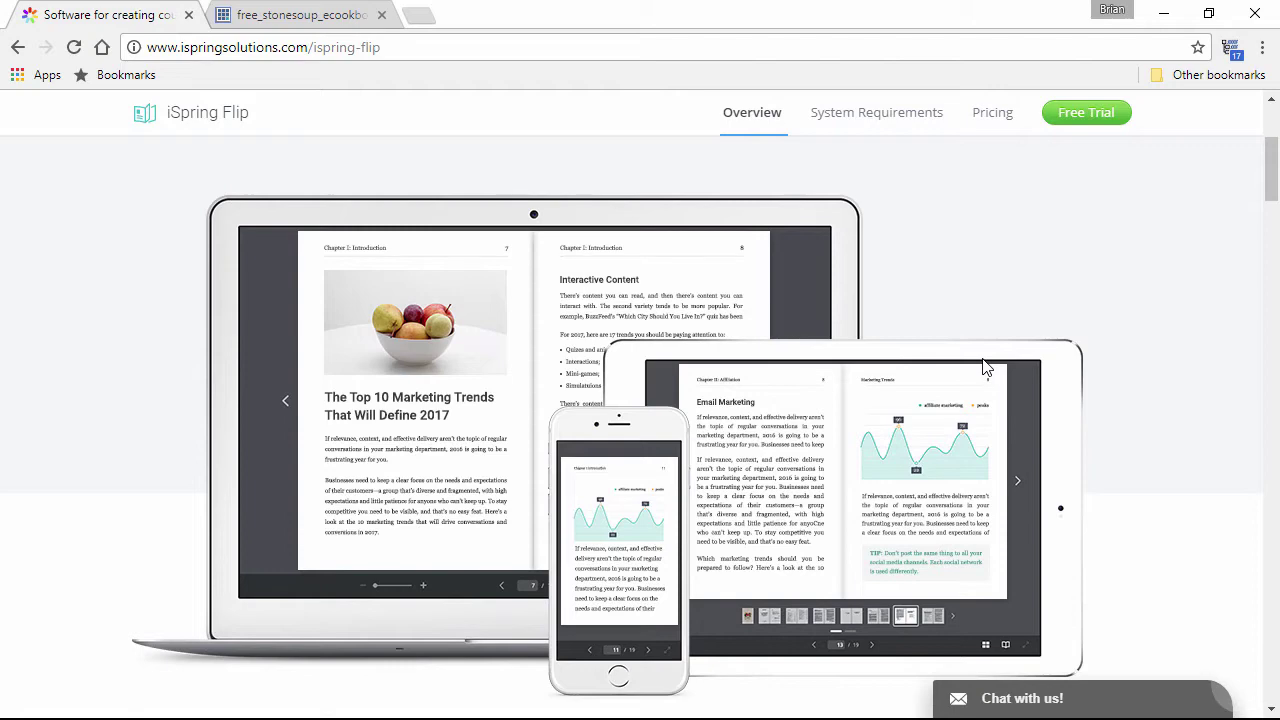
scroll(985, 367, "up", 4)
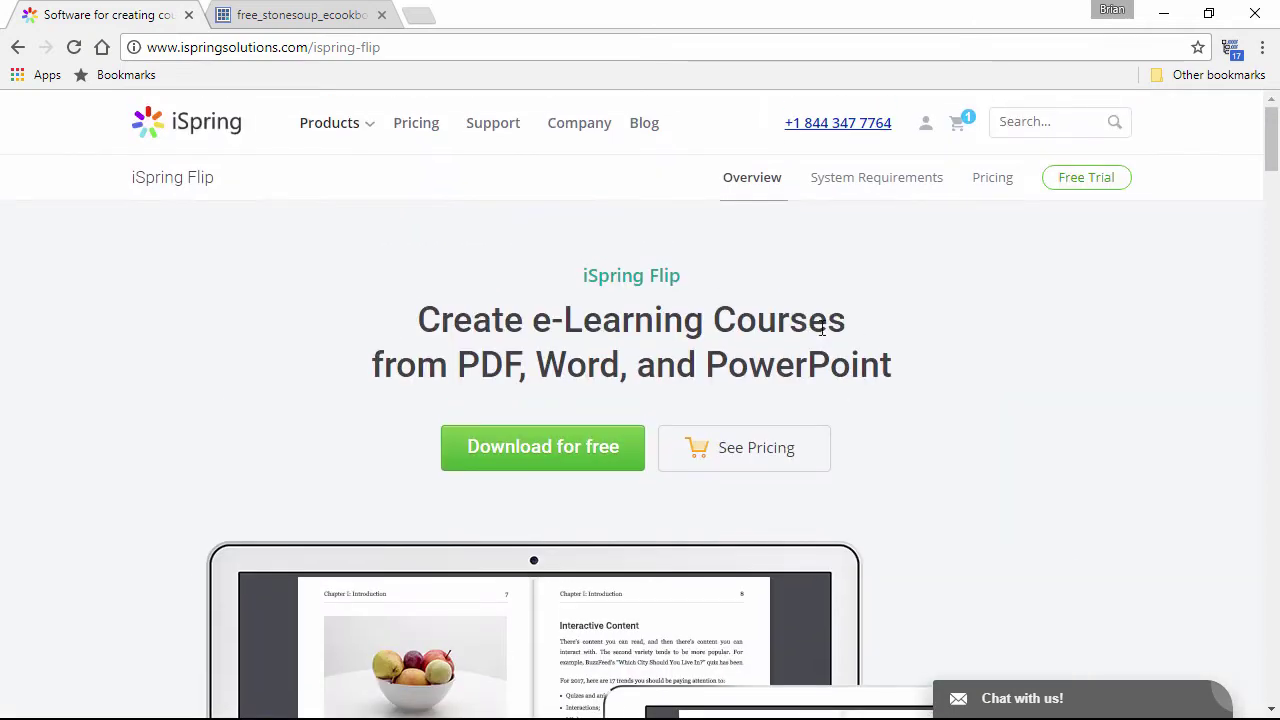
left_click(407, 49)
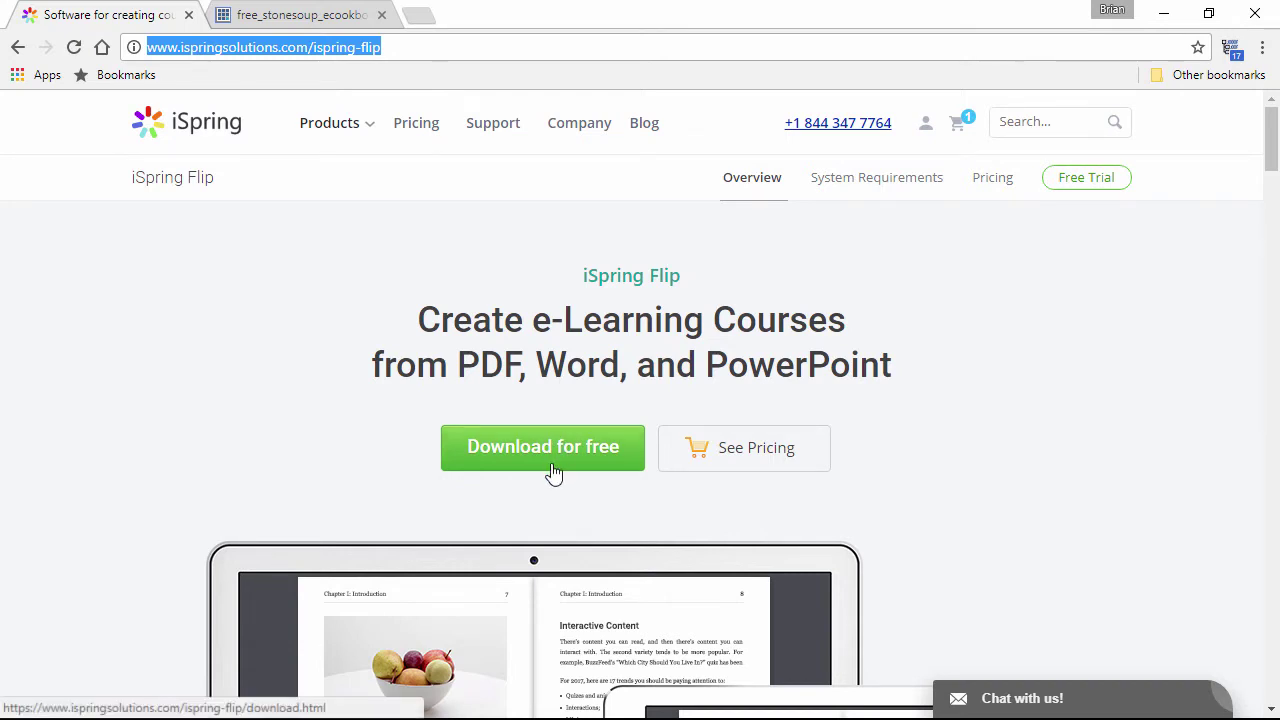
key("ctrl+Tab")
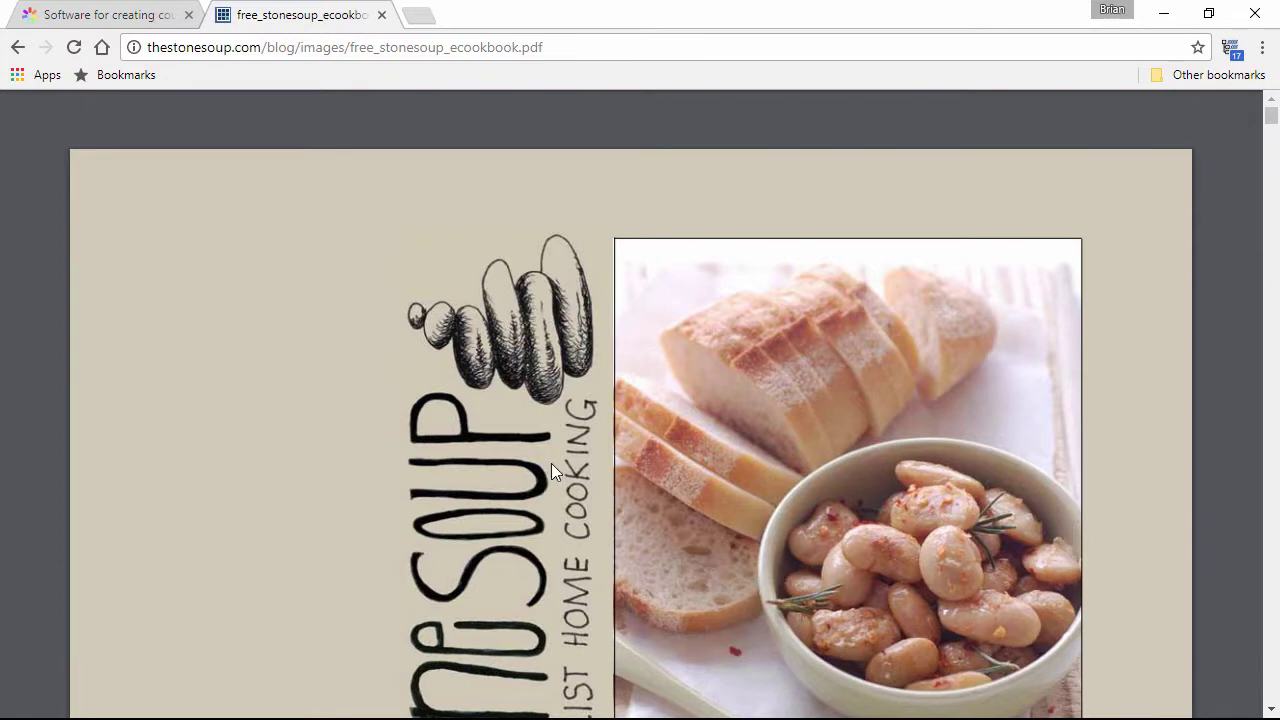
Scroll down through the opening pages of the Stone Soup cookbook PDF.
scroll(551, 463, "down", 5)
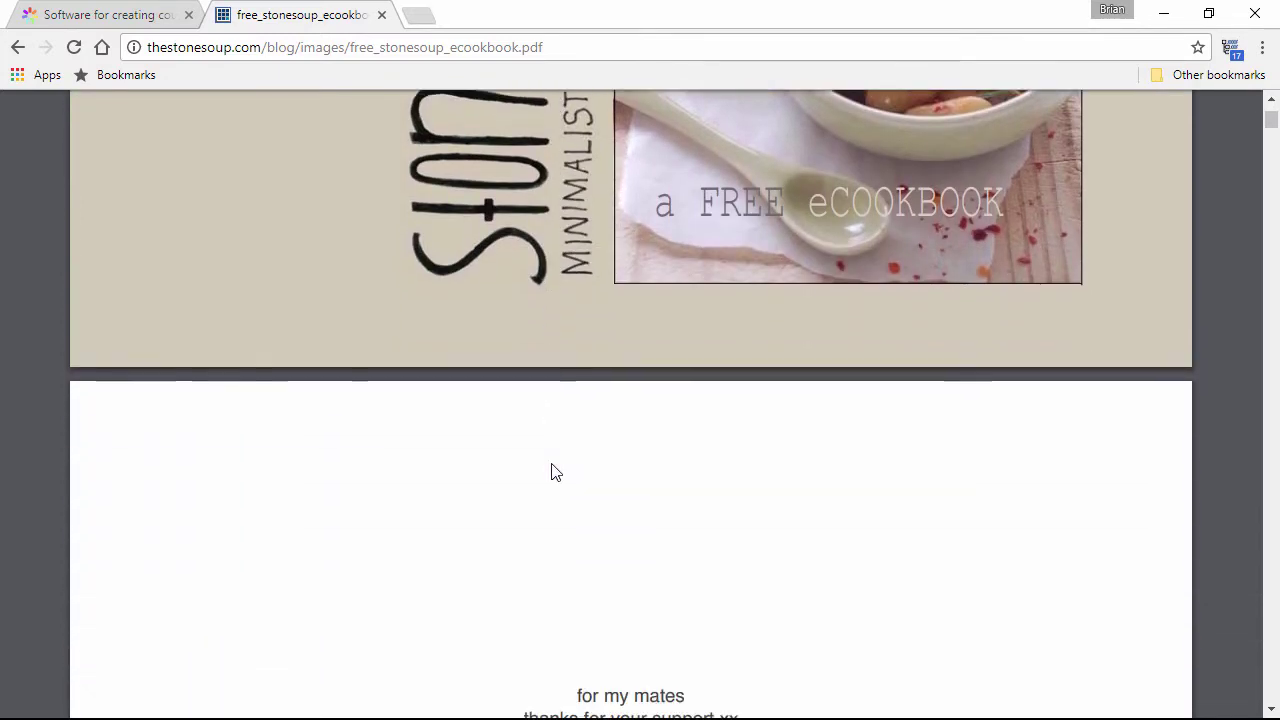
scroll(556, 472, "down", 8)
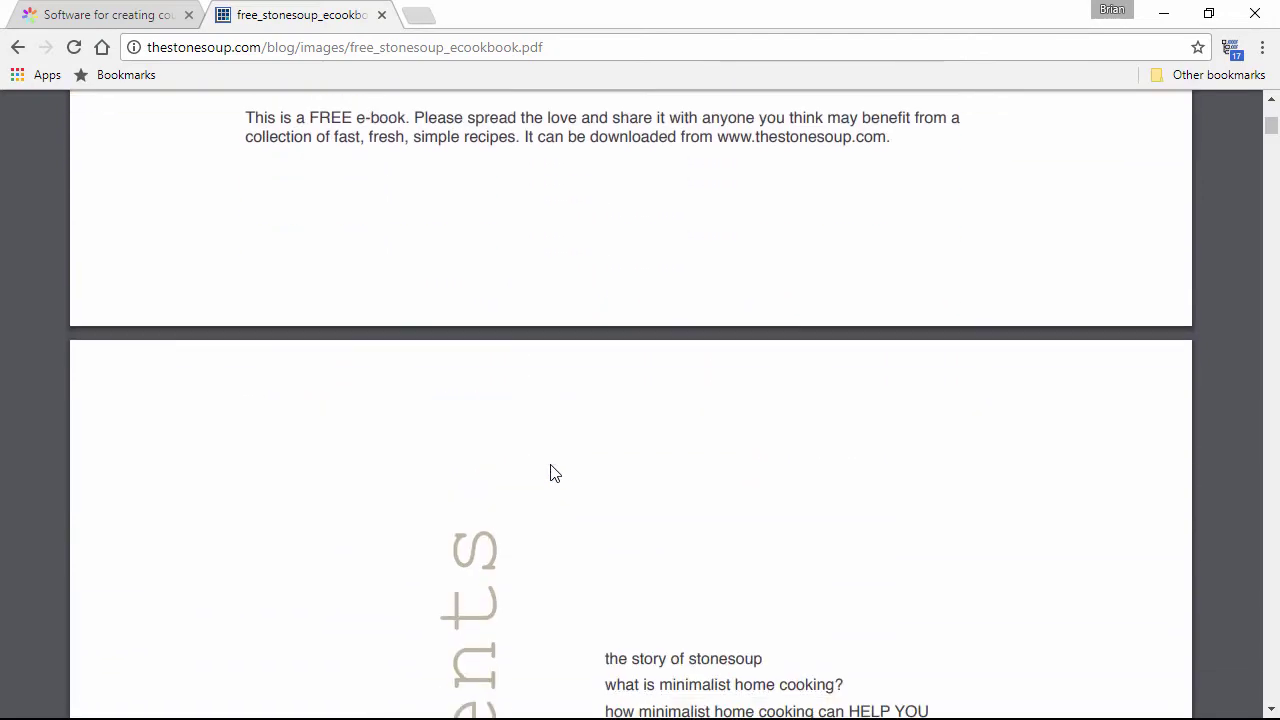
scroll(556, 472, "down", 8)
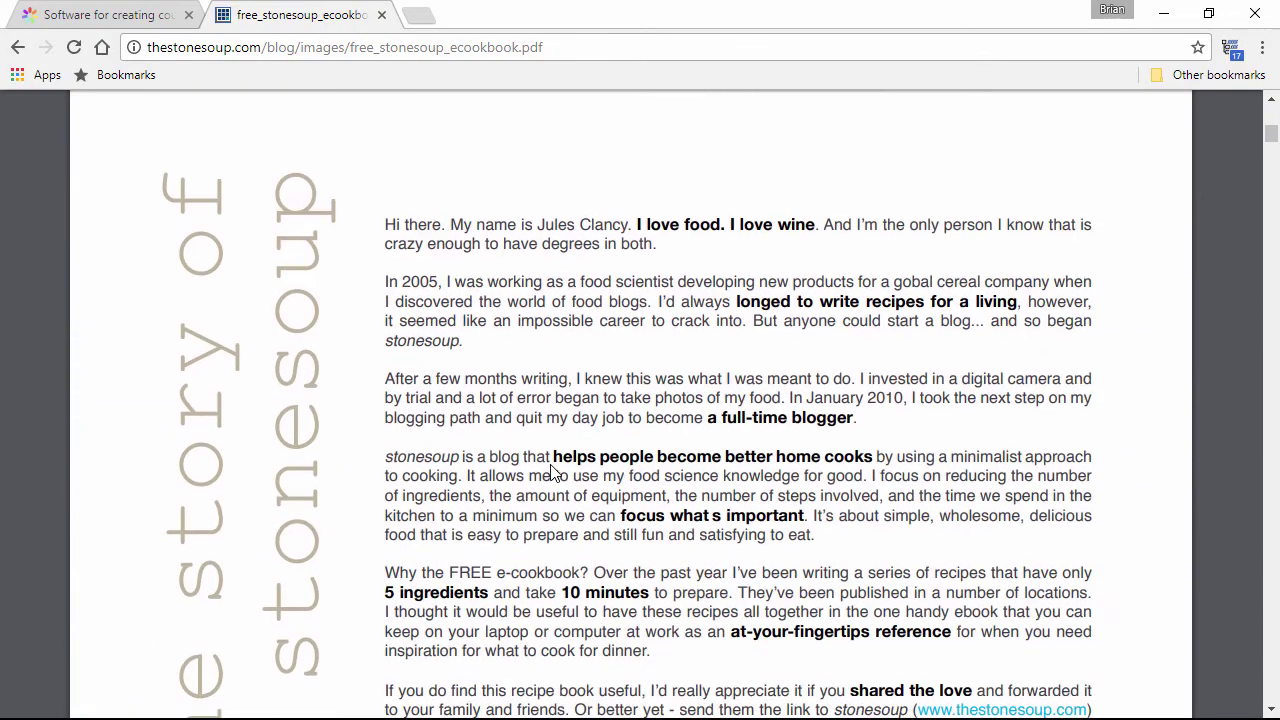
scroll(552, 473, "down", 8)
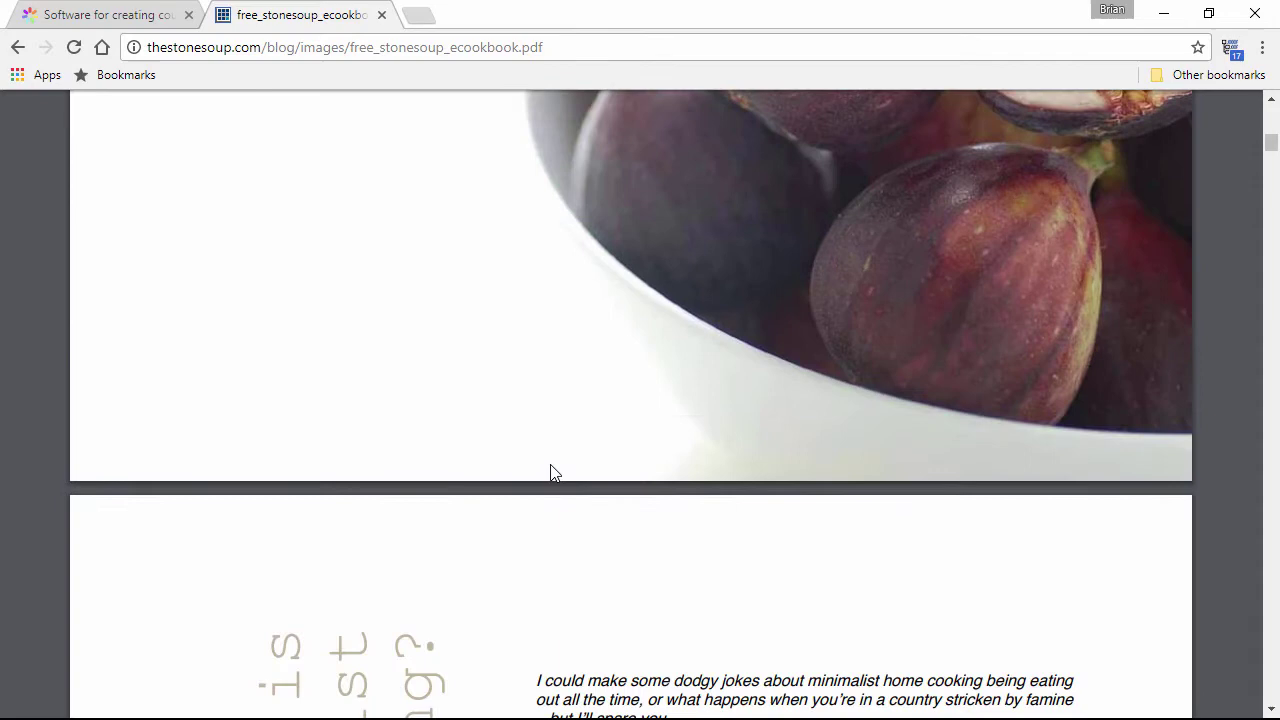
scroll(553, 470, "down", 6)
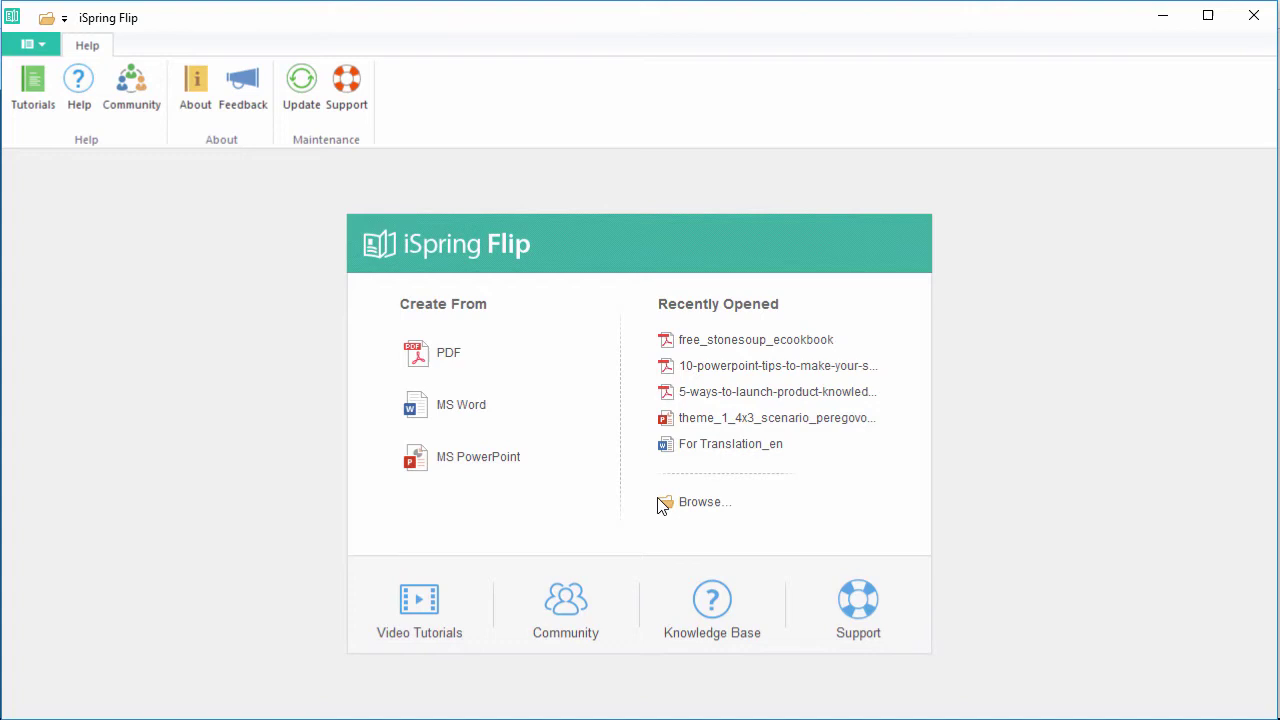
Browse for and open free_stonesoup_ecookbook, keeping the all-documents file type filter.
left_click(690, 502)
left_click(576, 418)
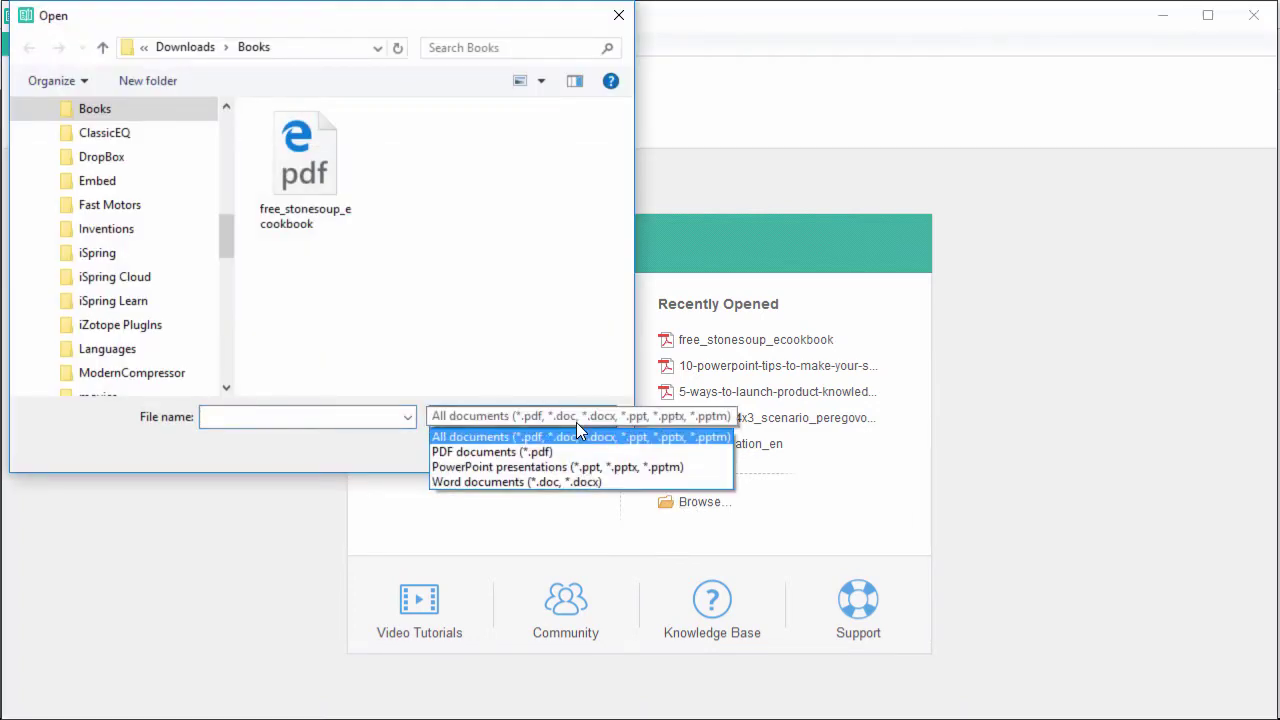
left_click(576, 432)
double_click(310, 191)
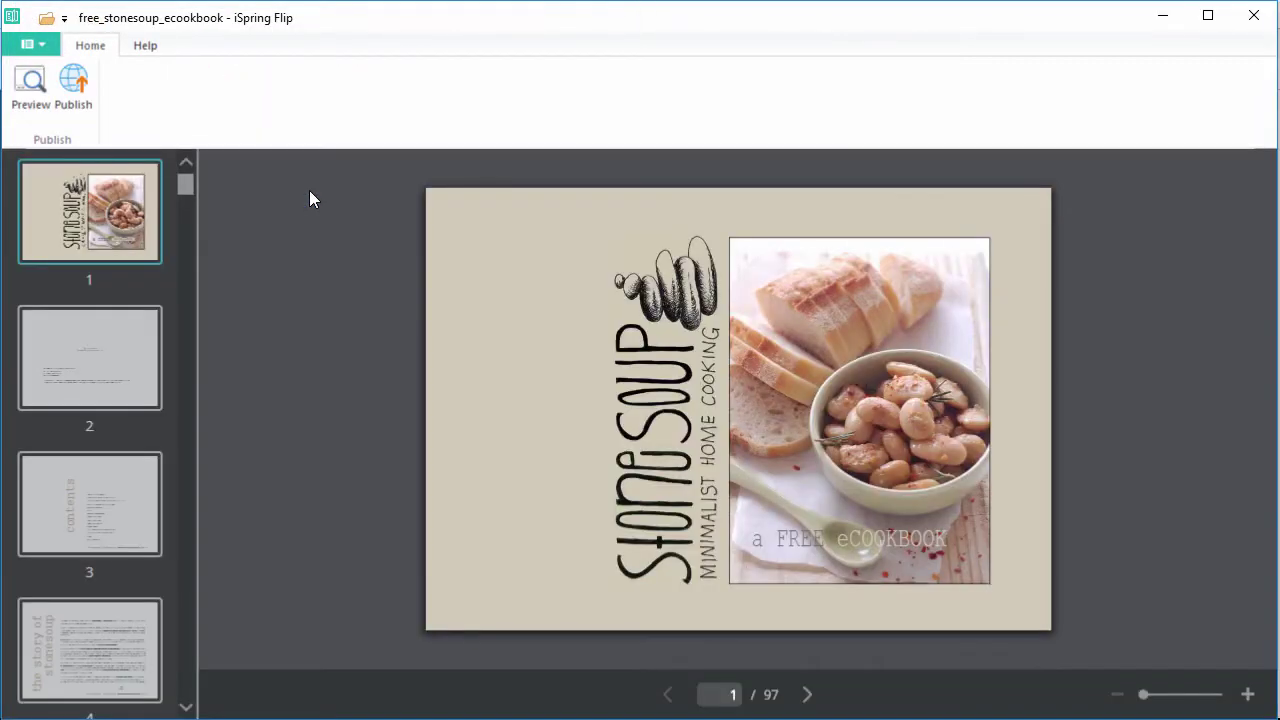
Check the application menu, then view pages 2, 3 and 4 from the thumbnails.
left_click(30, 44)
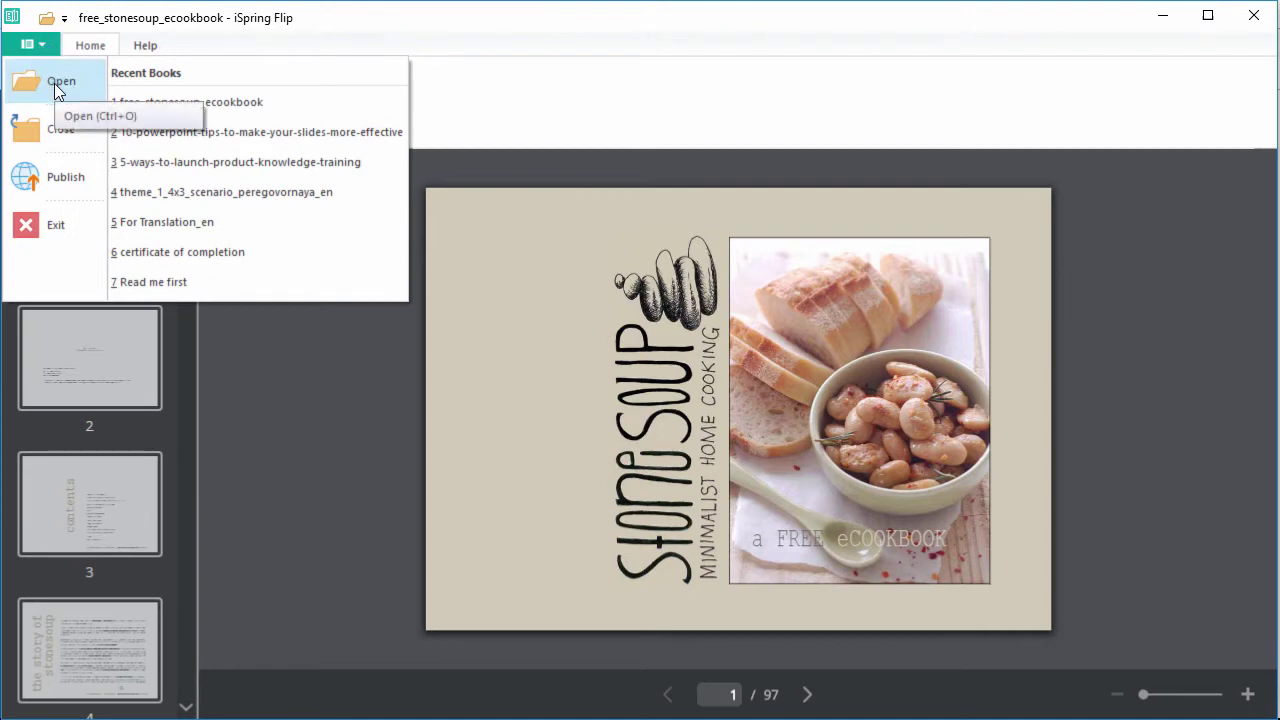
left_click(40, 54)
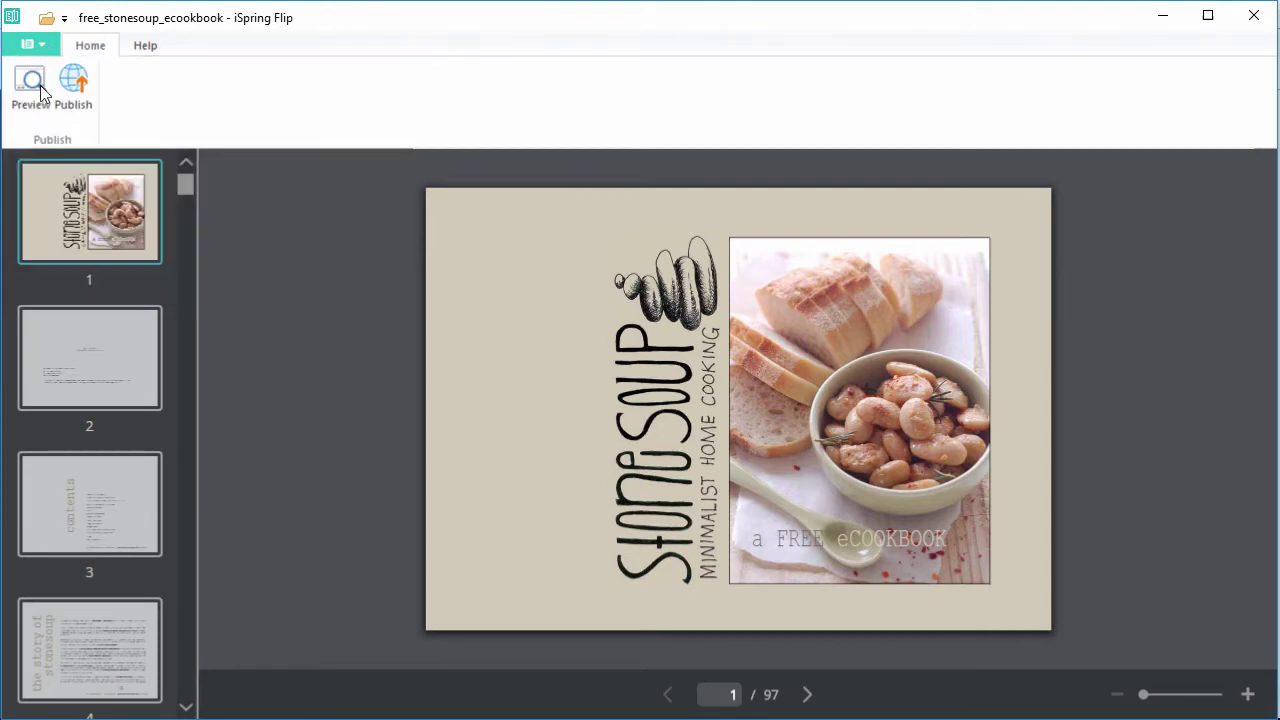
left_click(94, 357)
left_click(125, 500)
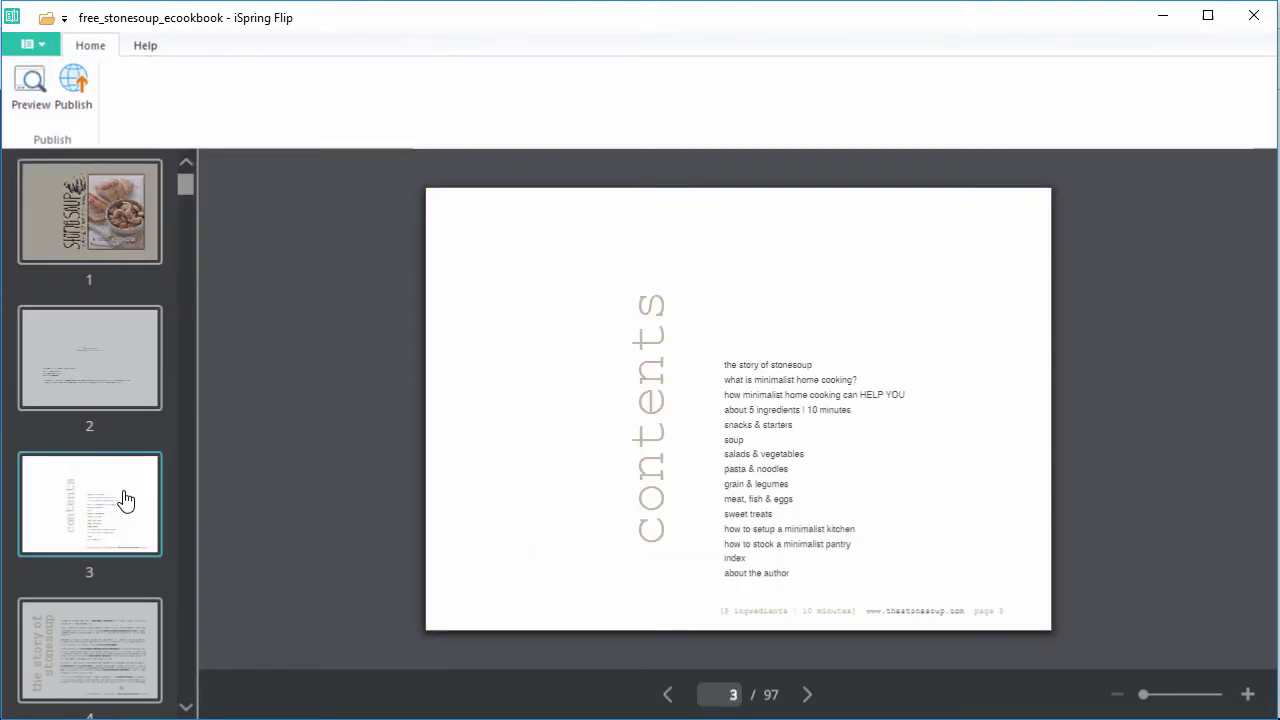
left_click(121, 642)
Turn forward to page 8 and enlarge it with the zoom slider.
left_click(805, 702)
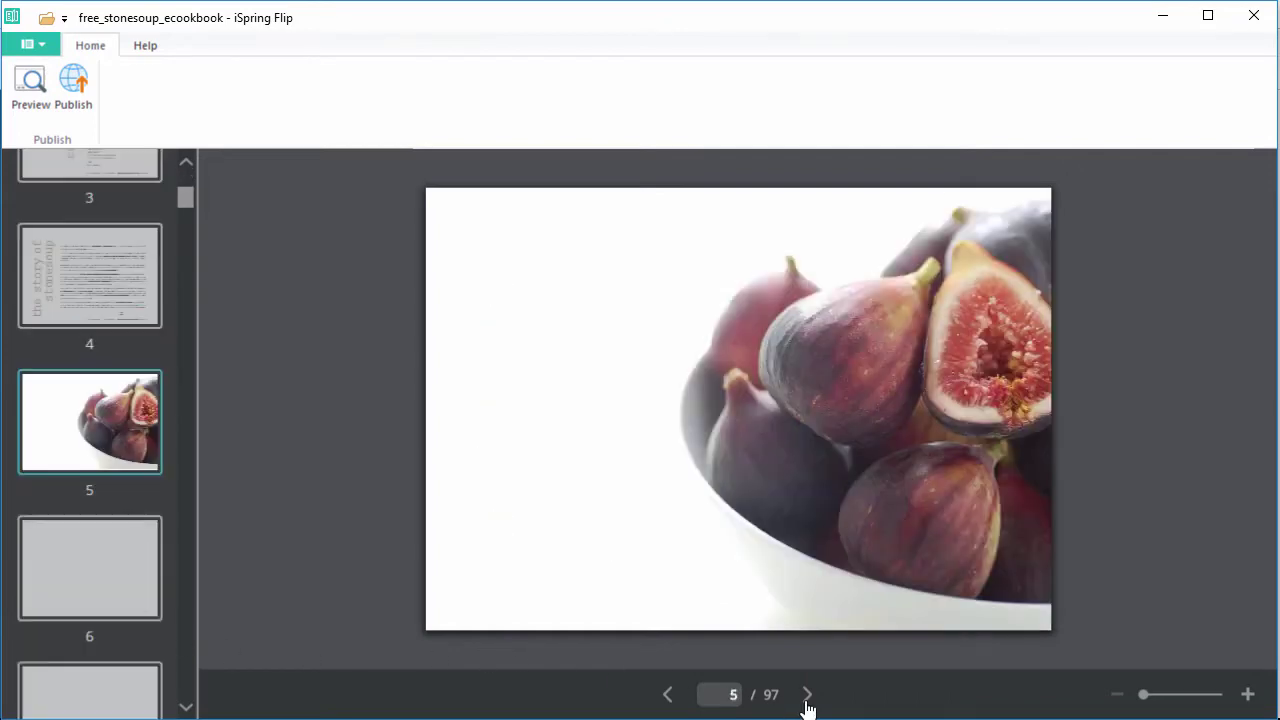
left_click(805, 702)
left_click(805, 702)
left_click(806, 698)
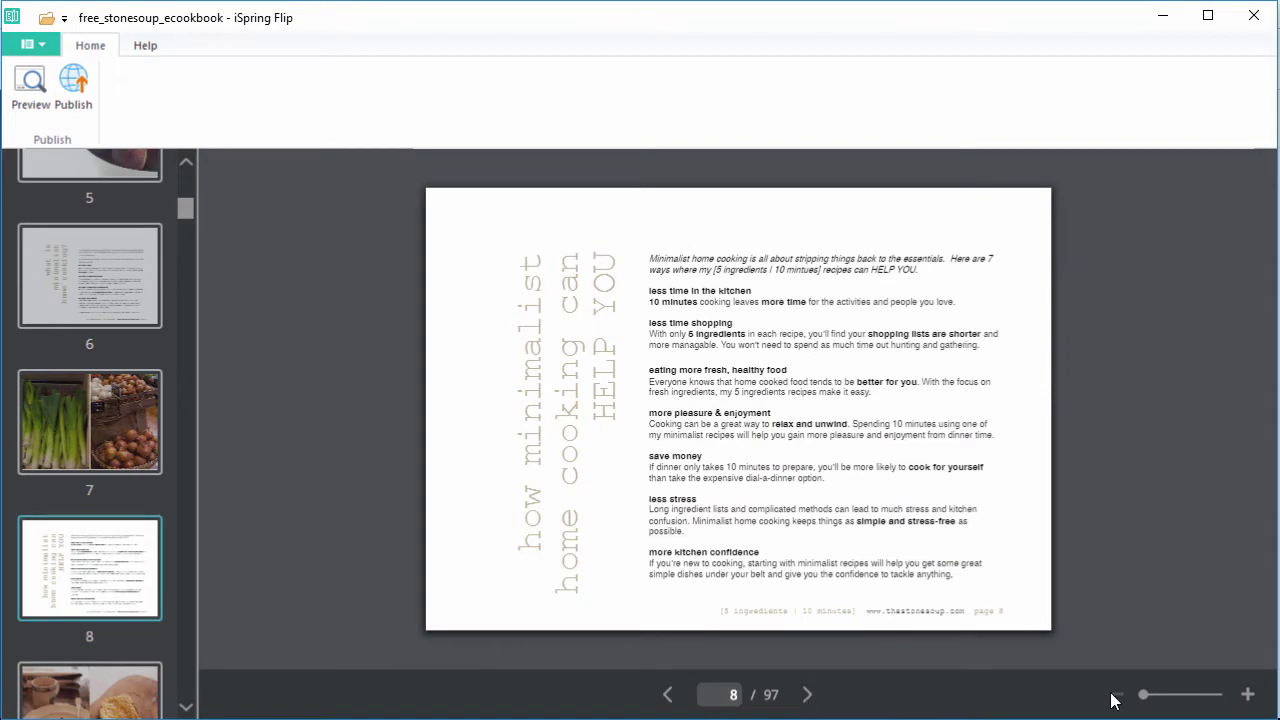
left_click_drag(1146, 700, 1080, 695)
Open Book Preview and flip to the contents spread and the next spread.
left_click(33, 110)
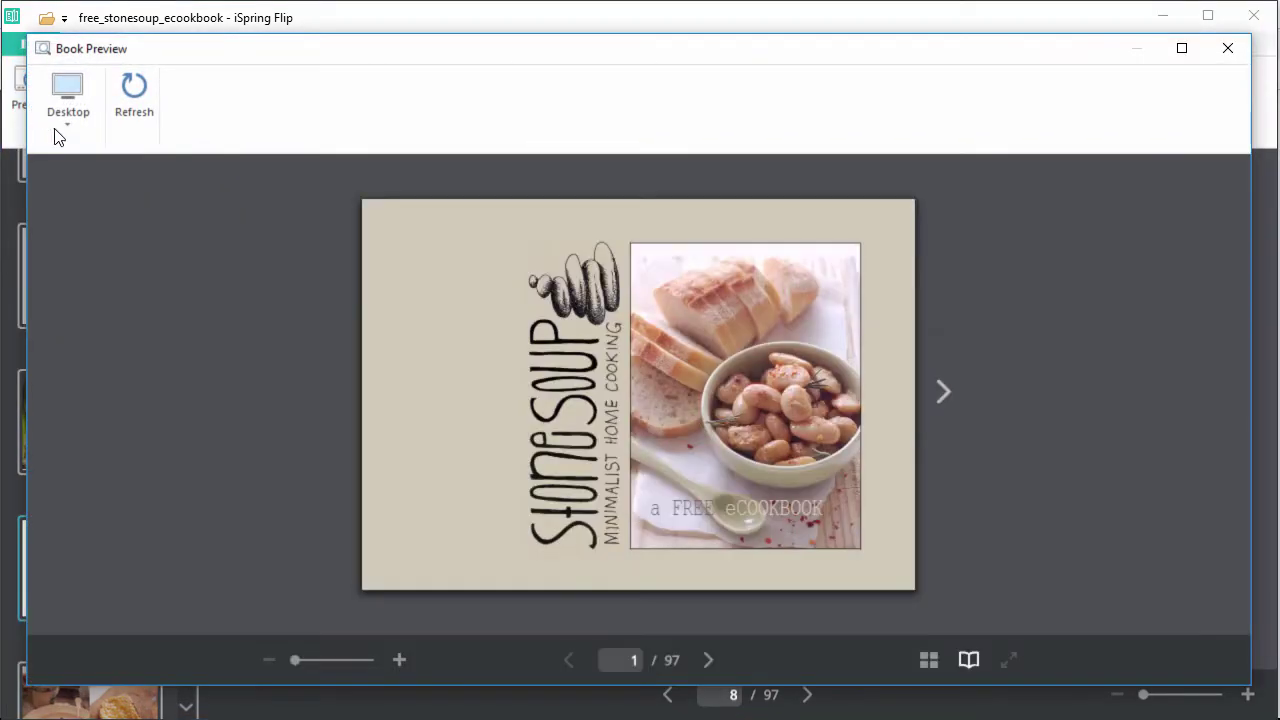
left_click(944, 412)
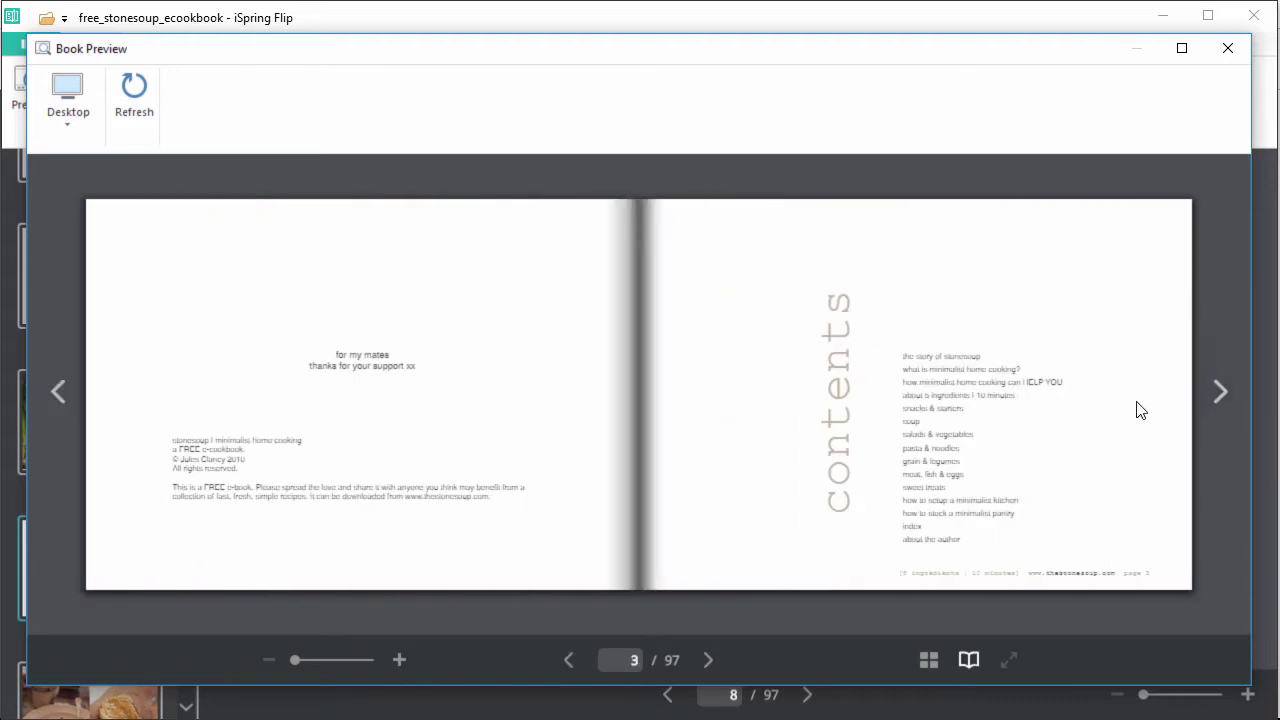
left_click(1226, 410)
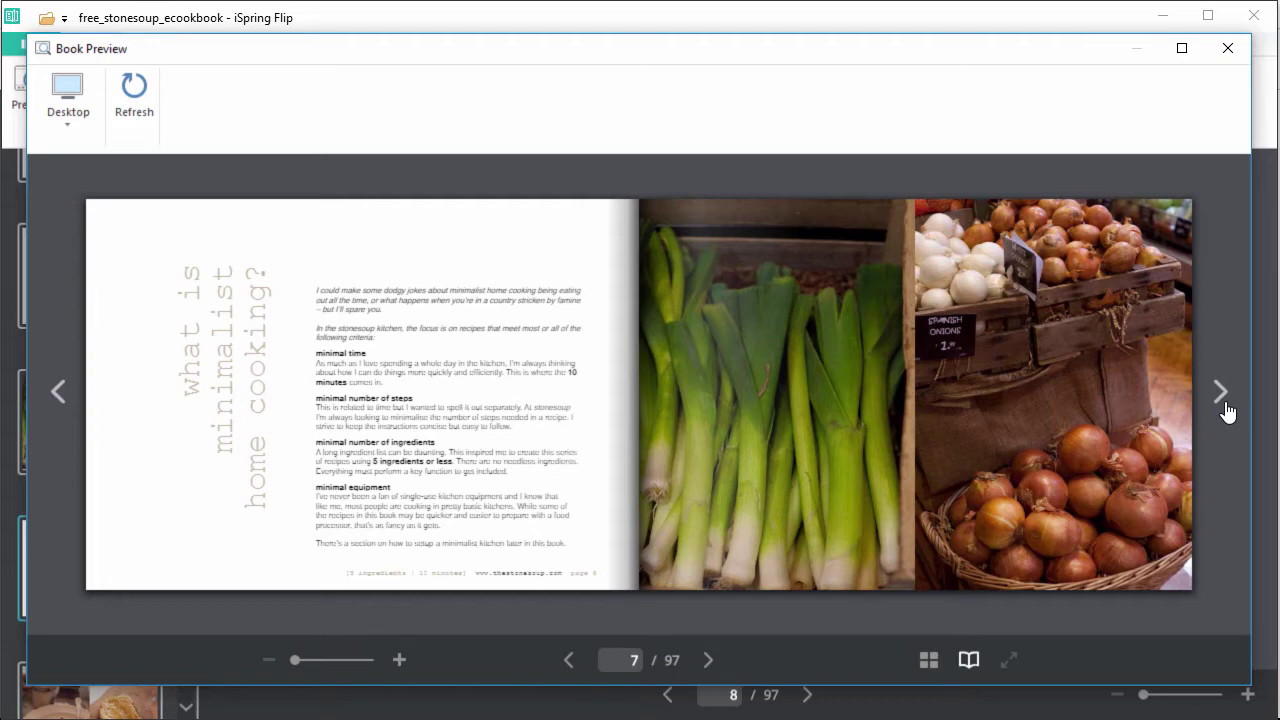
Try the single-page scrolling view, then return to the two-page book view.
left_click(968, 662)
scroll(974, 545, "down", 5)
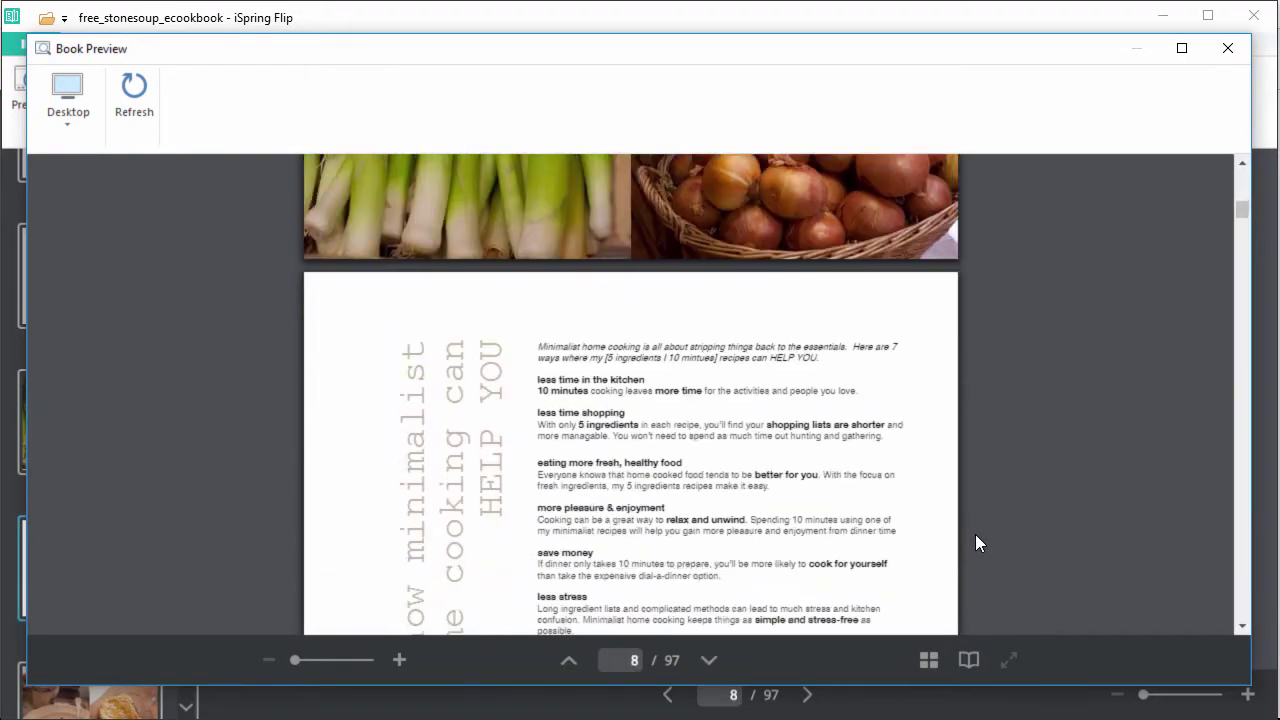
scroll(977, 543, "down", 6)
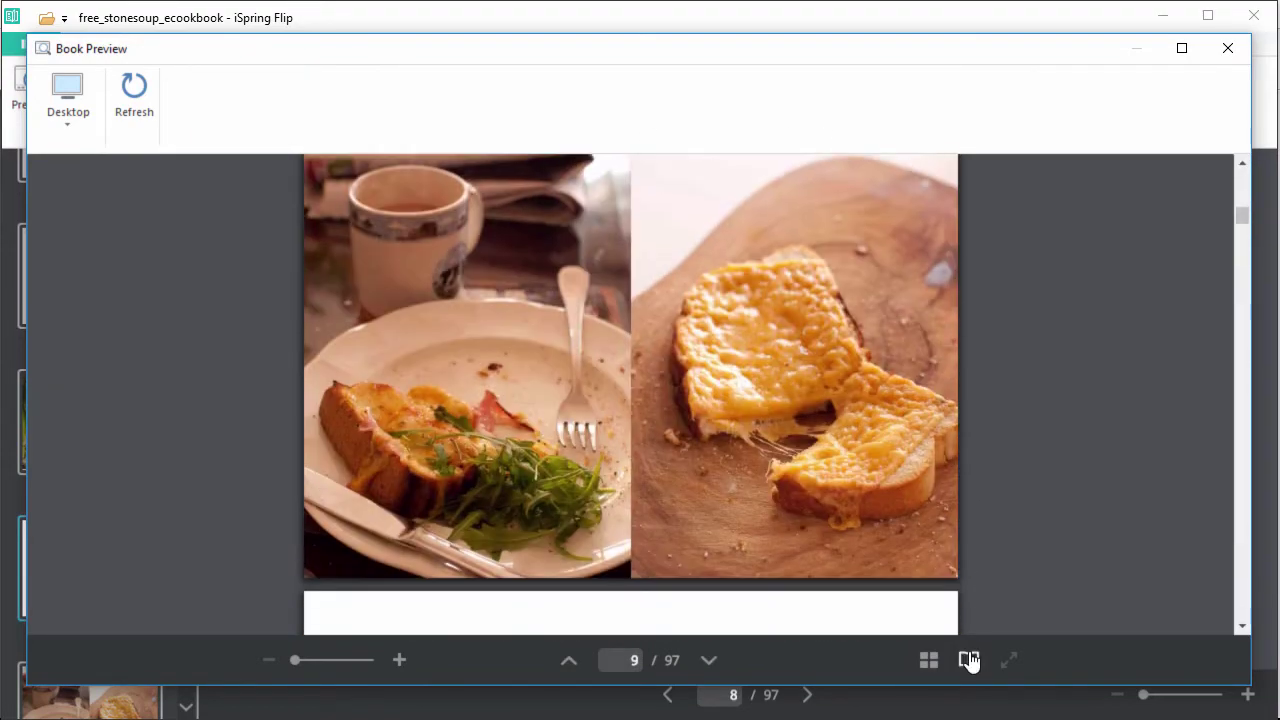
left_click(968, 660)
Turn forward to the warm butter beans recipe and switch the device to Smartphone.
left_click(1224, 390)
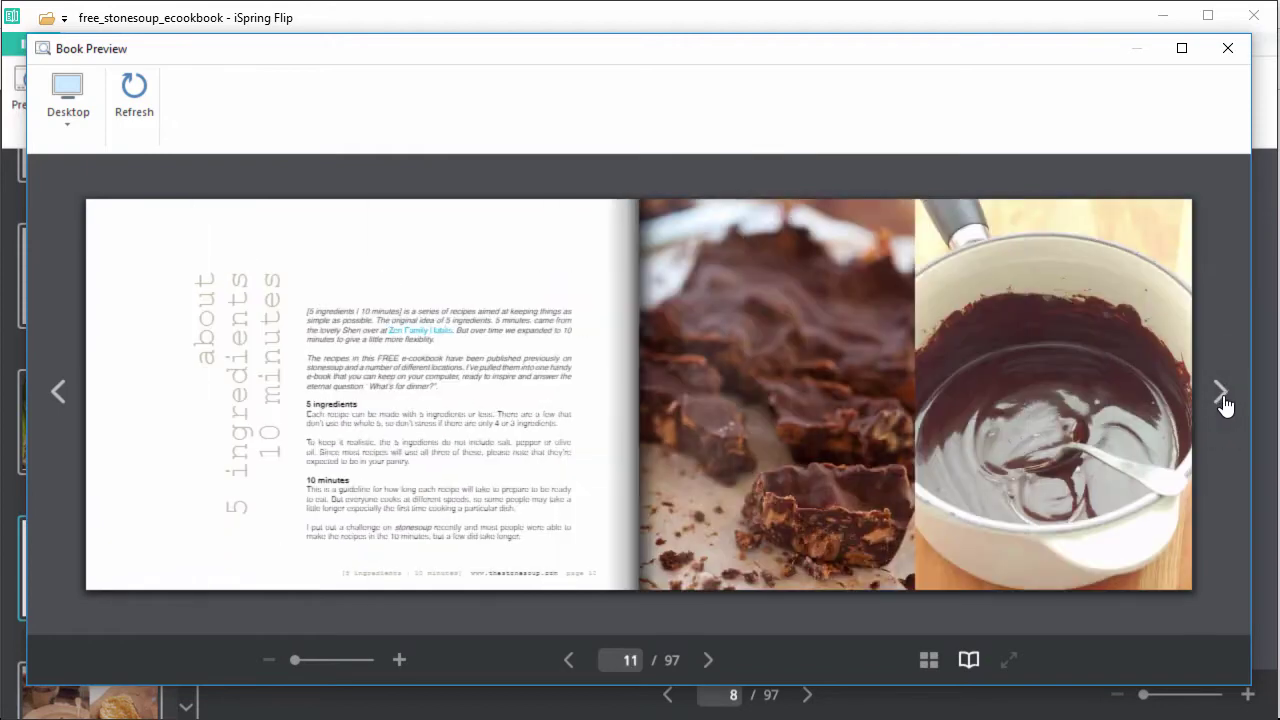
left_click(1222, 395)
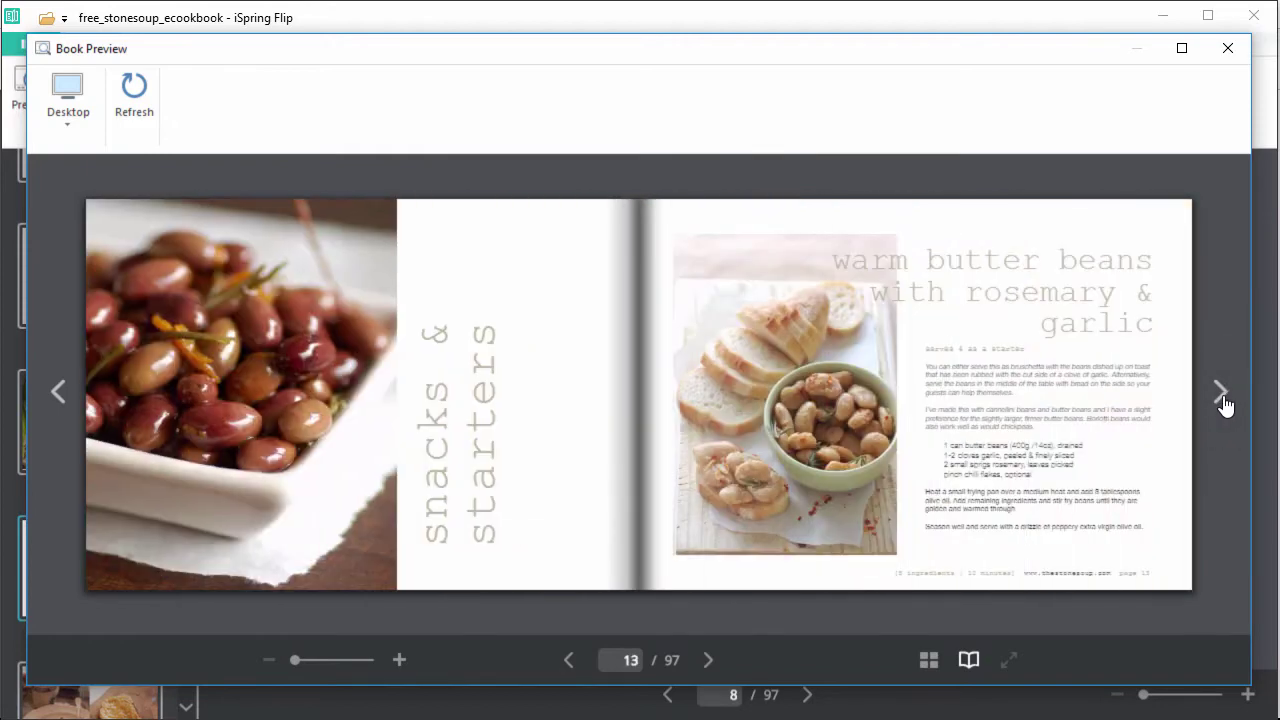
left_click(67, 124)
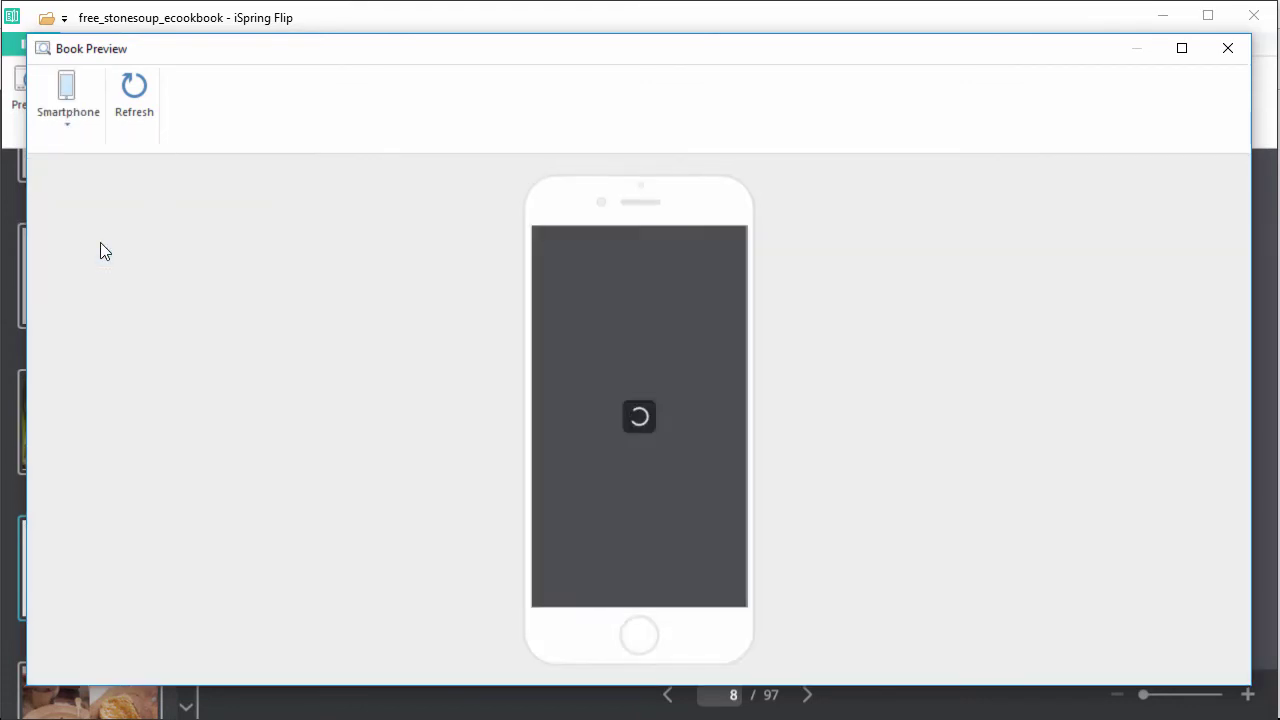
Rotate the smartphone preview to landscape, then close the Book Preview window.
left_click(65, 124)
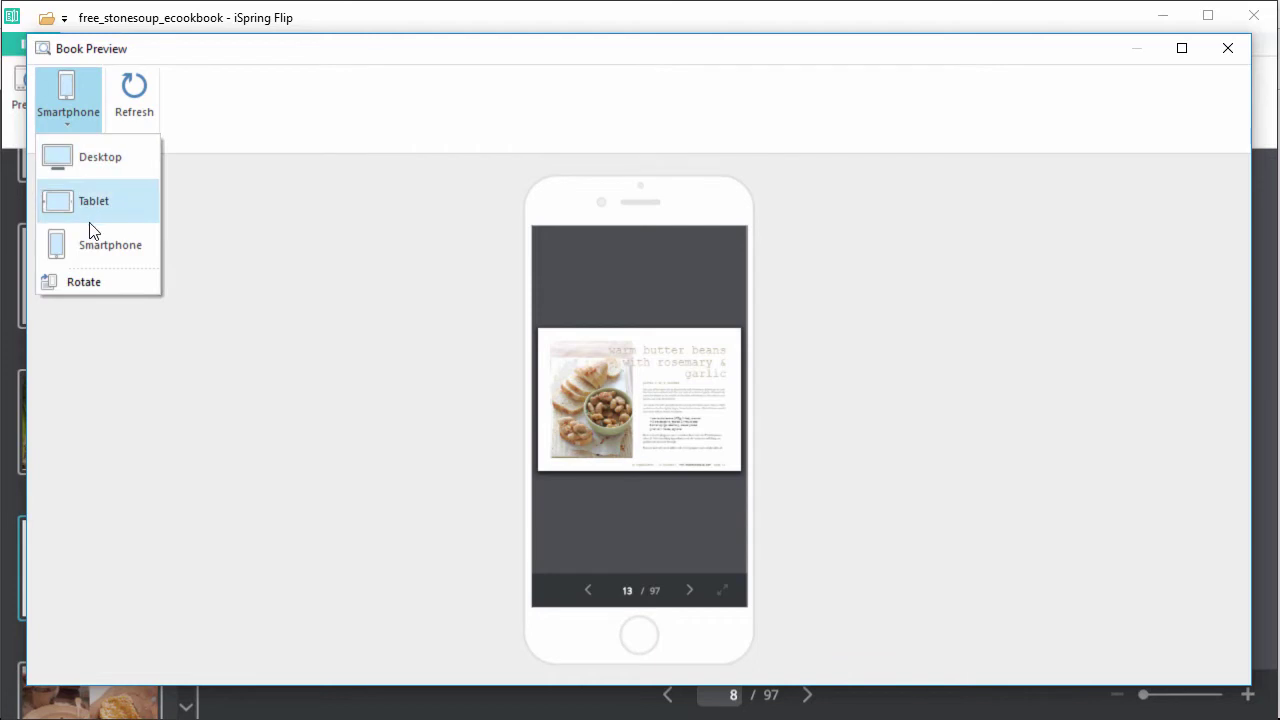
left_click(85, 282)
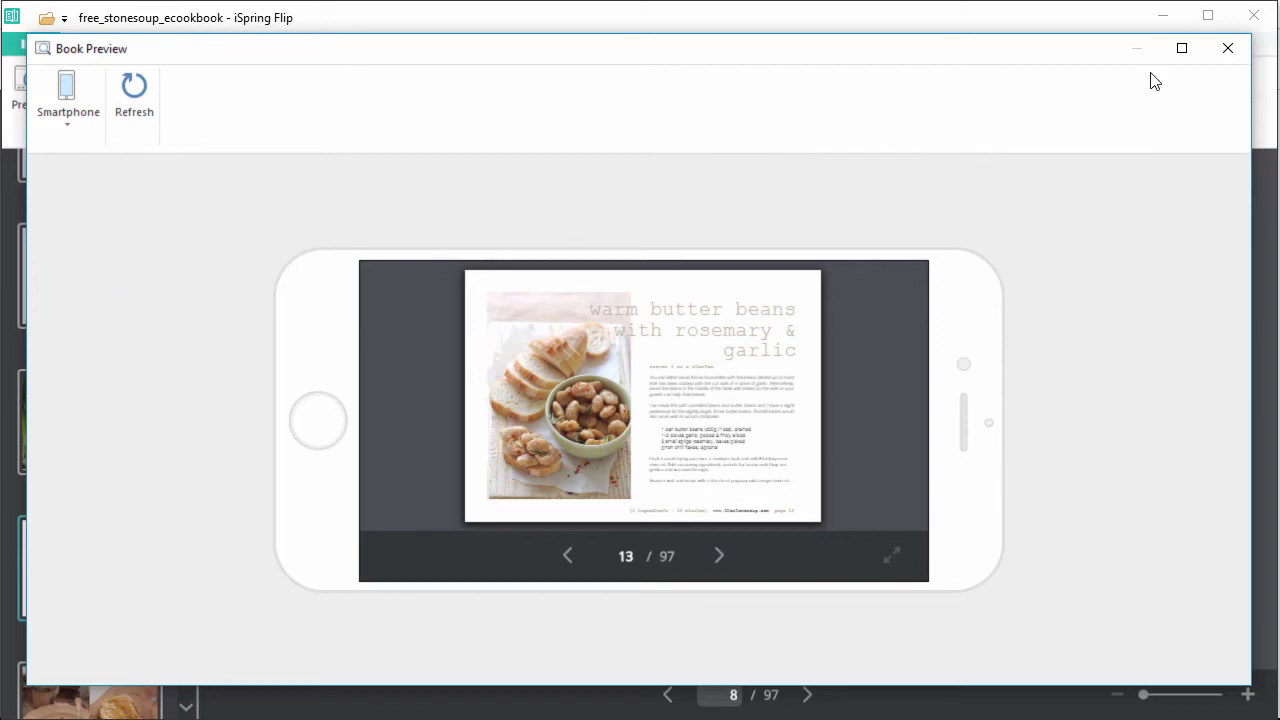
left_click(1228, 48)
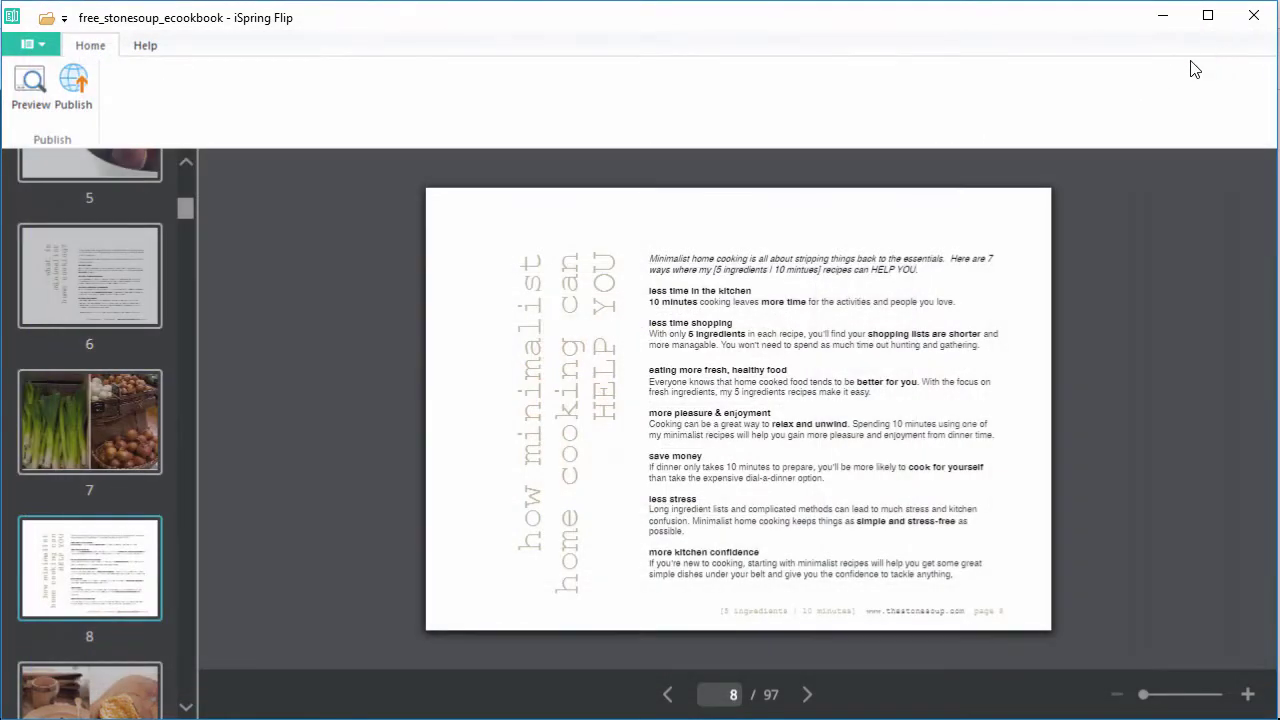
Open Publish, review the LMS, iSpring Learn and iSpring Cloud settings, and return to WEB.
left_click(77, 110)
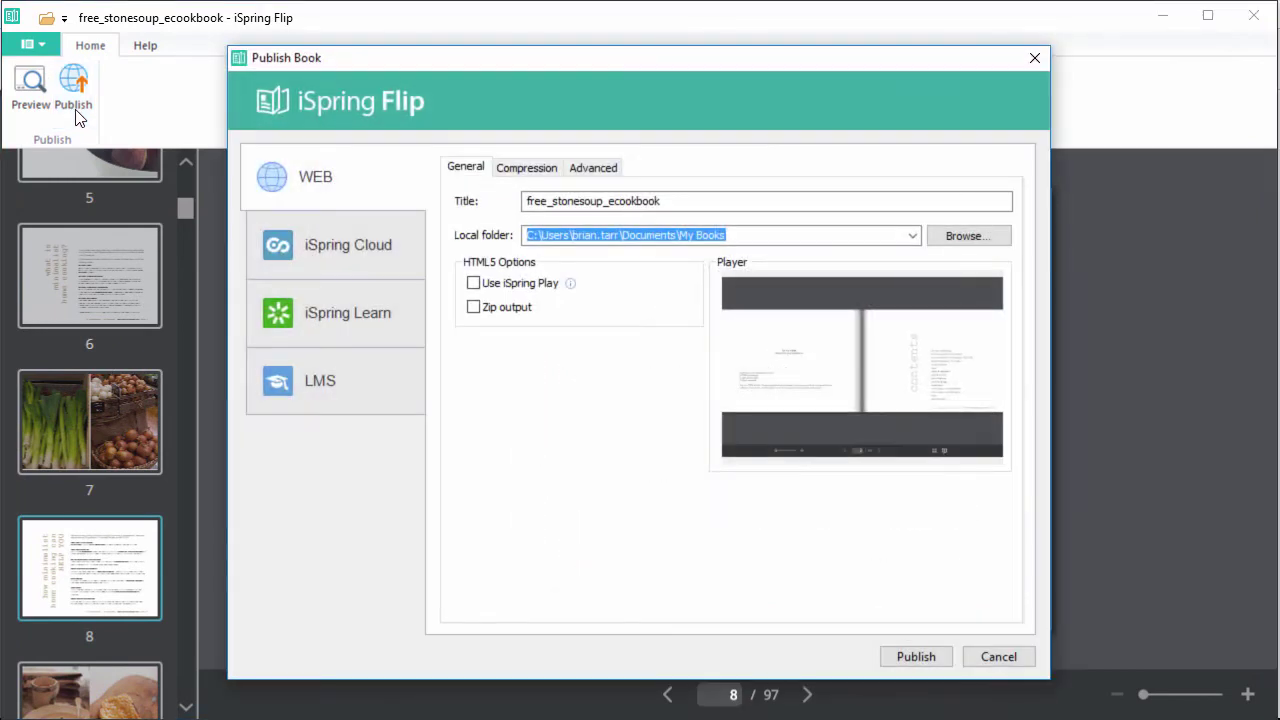
left_click(359, 396)
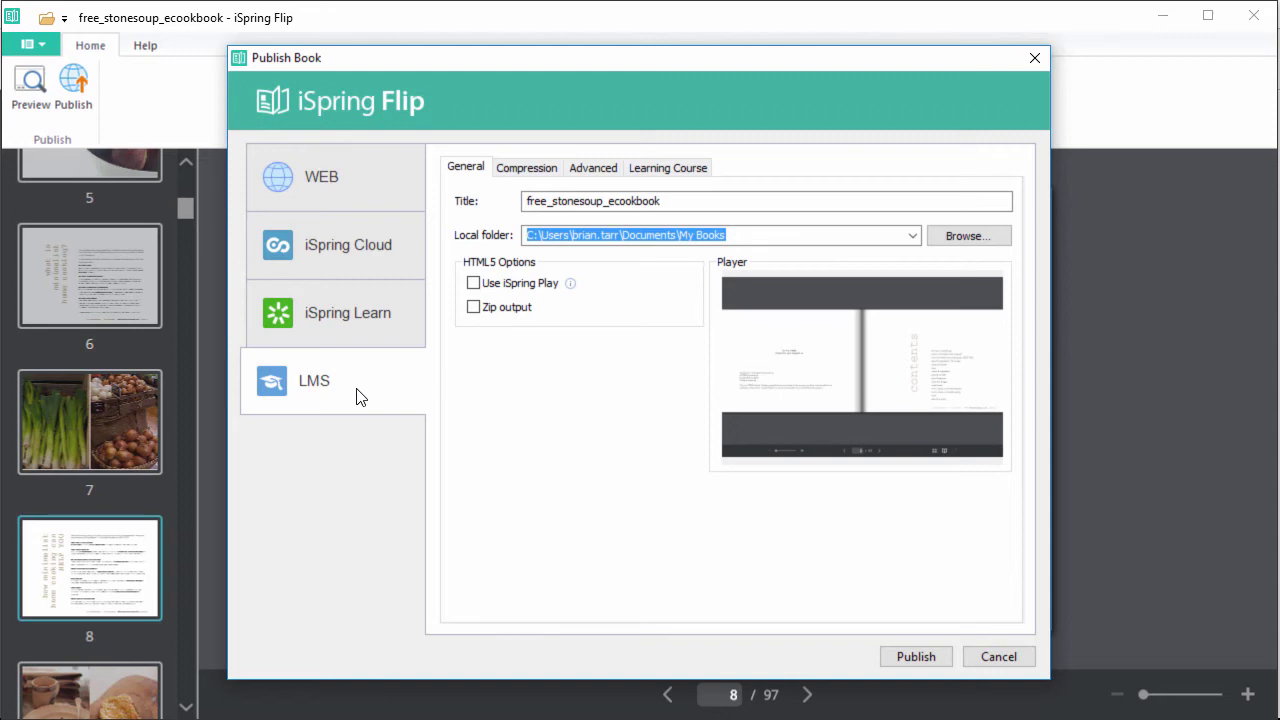
left_click(350, 334)
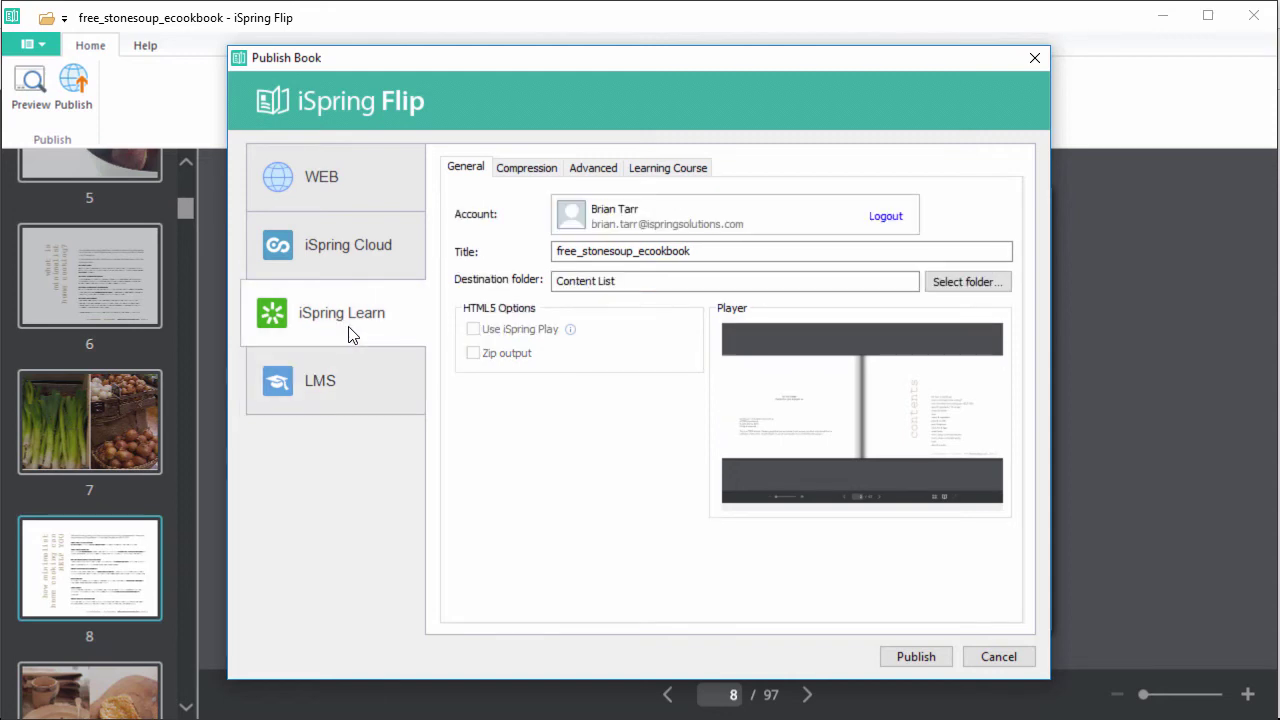
left_click(350, 270)
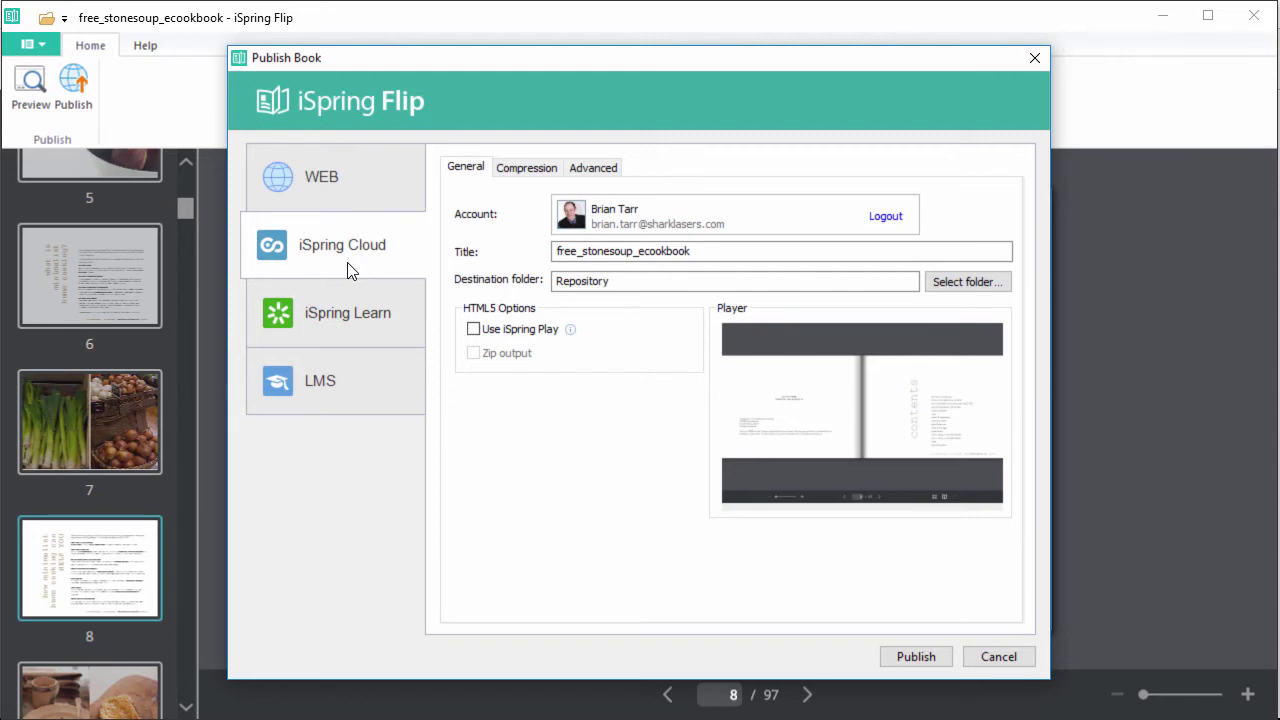
left_click(337, 205)
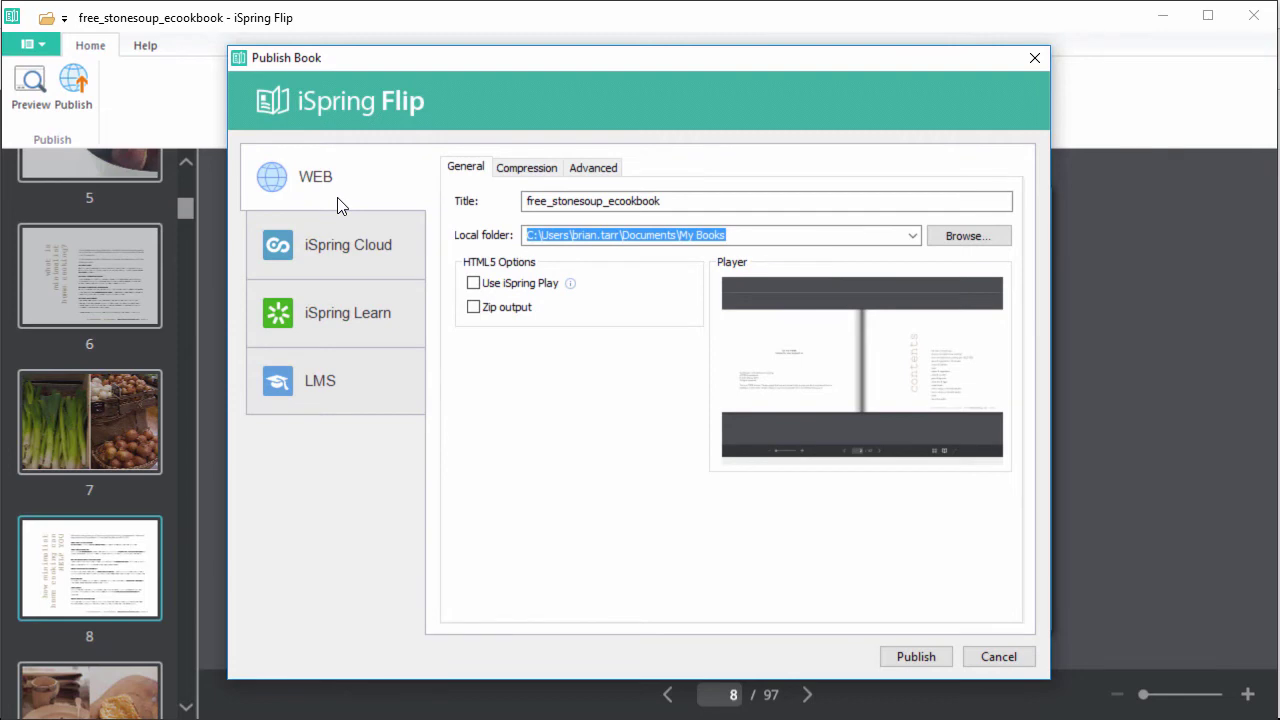
Keep the free_stonesoup_ecookbook title and local folder, leave iSpring Play off, and enable Zip output.
left_click_drag(532, 201, 677, 204)
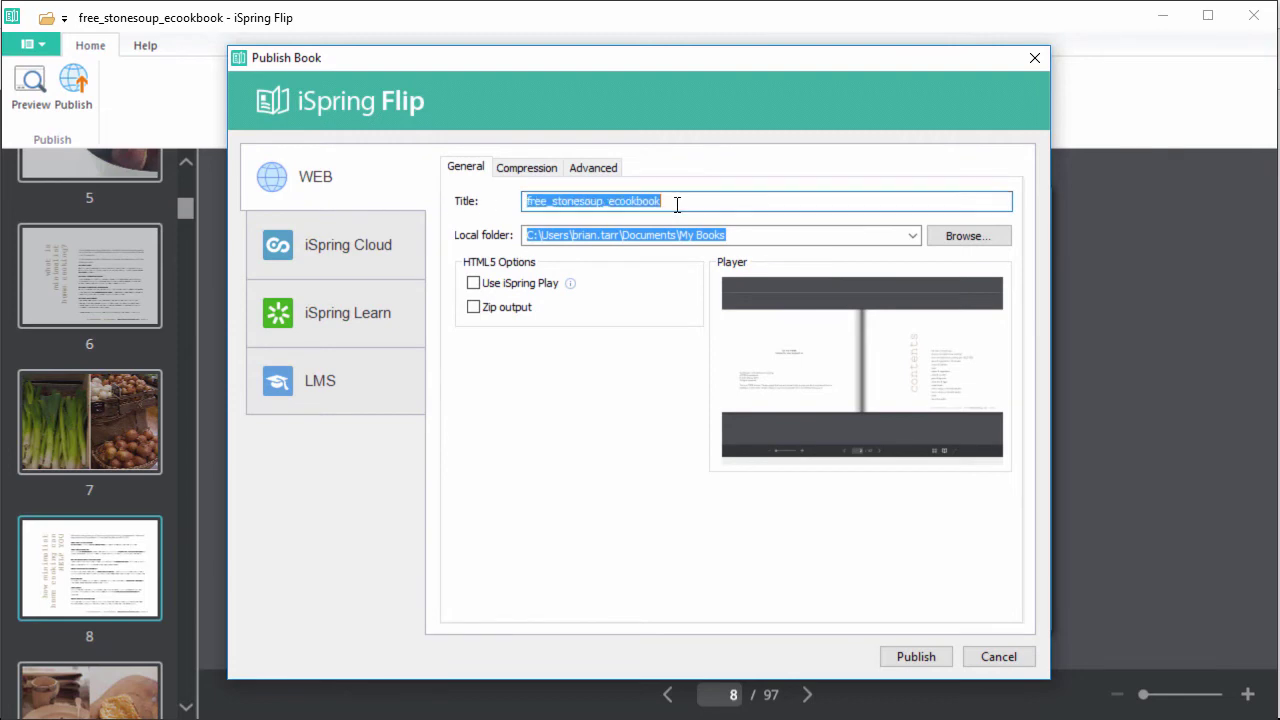
left_click(738, 233)
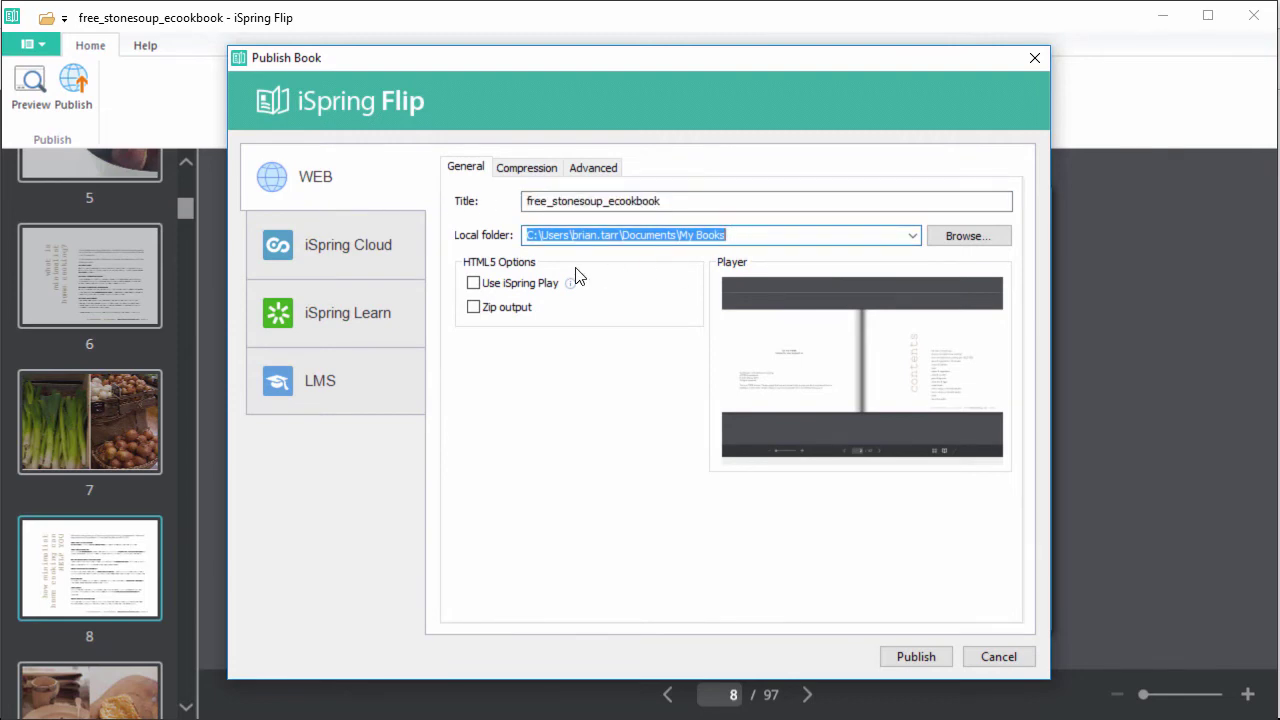
left_click(474, 285)
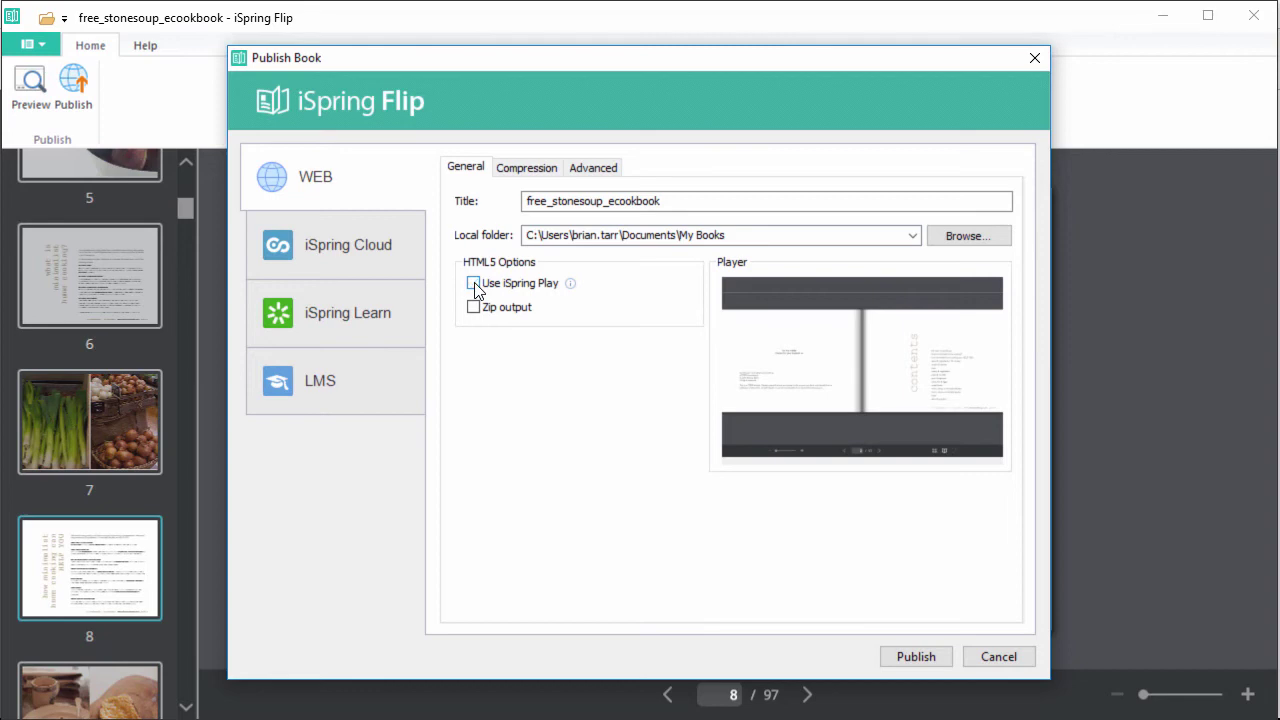
left_click(474, 284)
left_click(474, 308)
View the Compression settings, then on Advanced keep text editing and selection enabled.
left_click(523, 169)
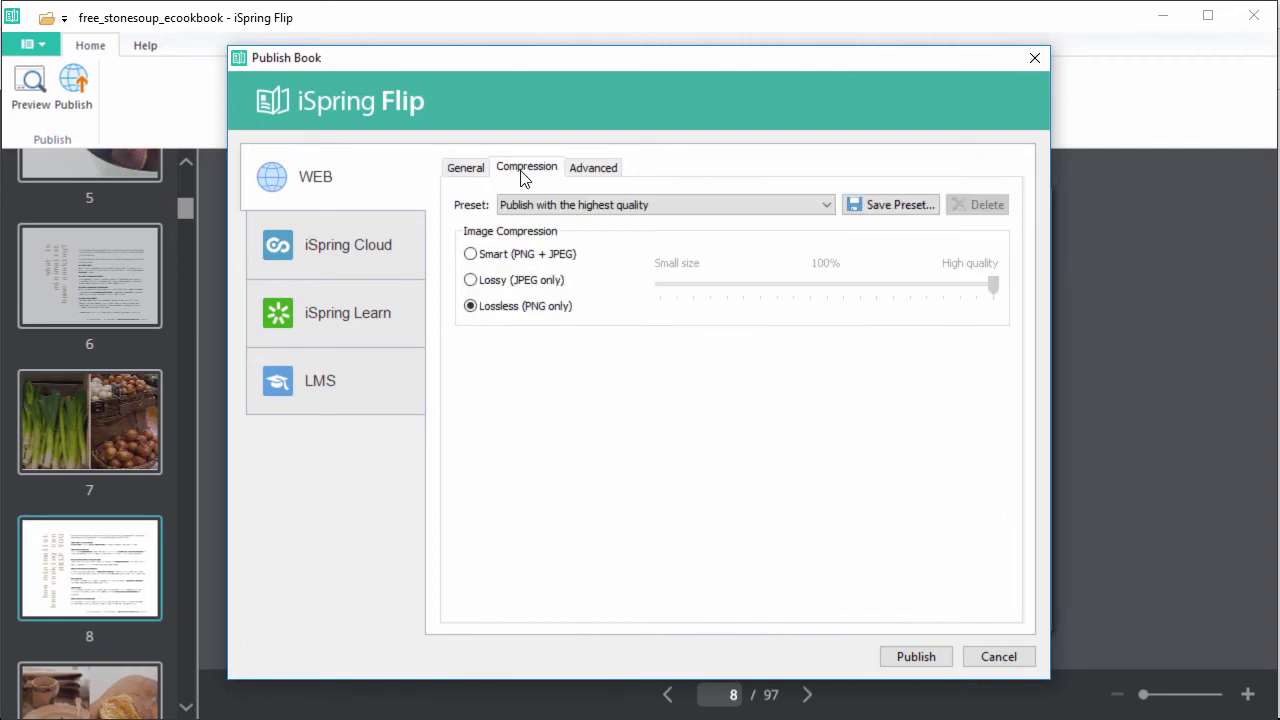
left_click(597, 173)
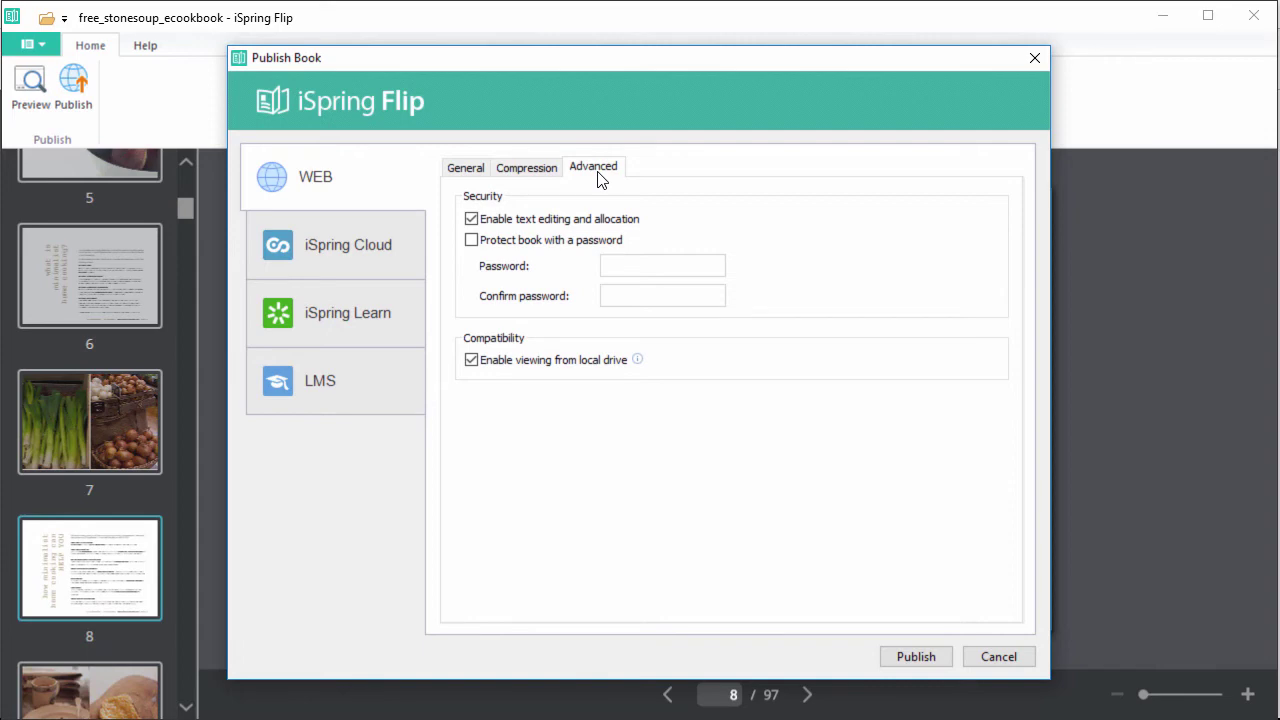
left_click(472, 219)
left_click(474, 222)
Leave password protection off and viewing from a local drive enabled.
left_click(471, 241)
left_click(472, 242)
left_click(472, 361)
left_click(475, 373)
mouse_move(638, 362)
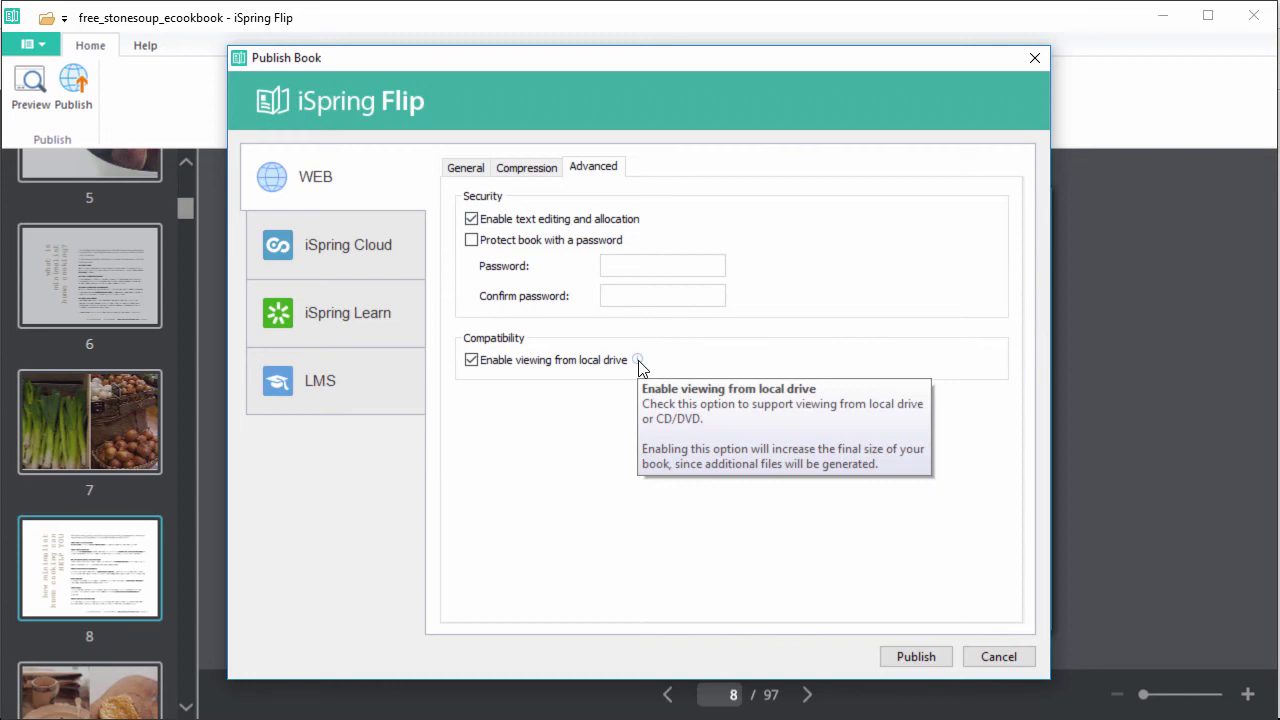
Publish the cookbook for the web and check the preview's Device and View in Browser lists.
left_click(916, 656)
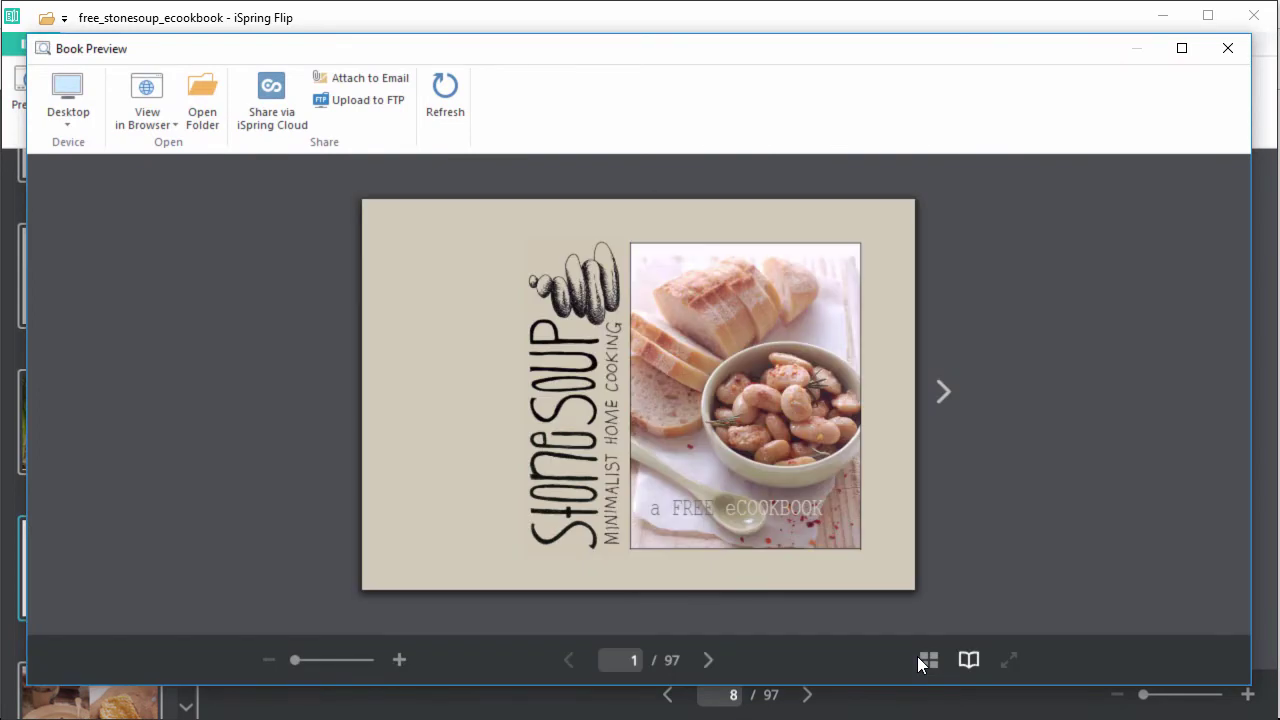
left_click(70, 115)
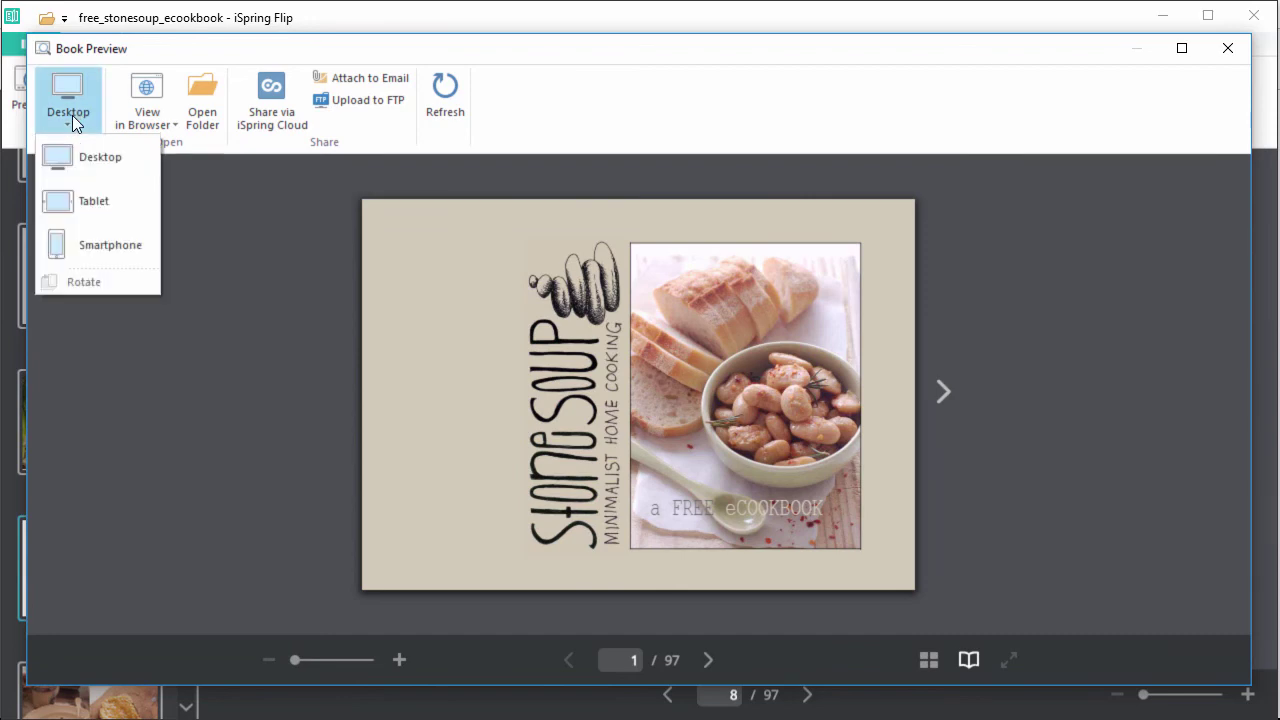
left_click(72, 115)
left_click(148, 120)
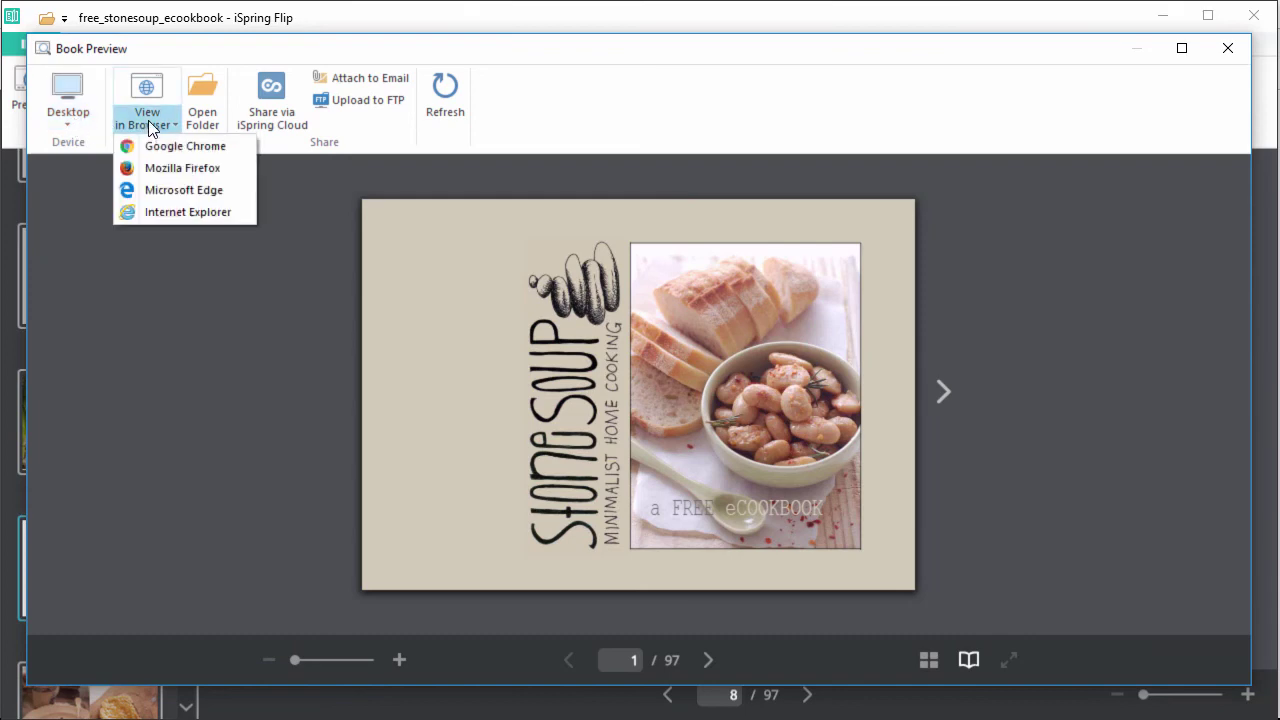
left_click(148, 120)
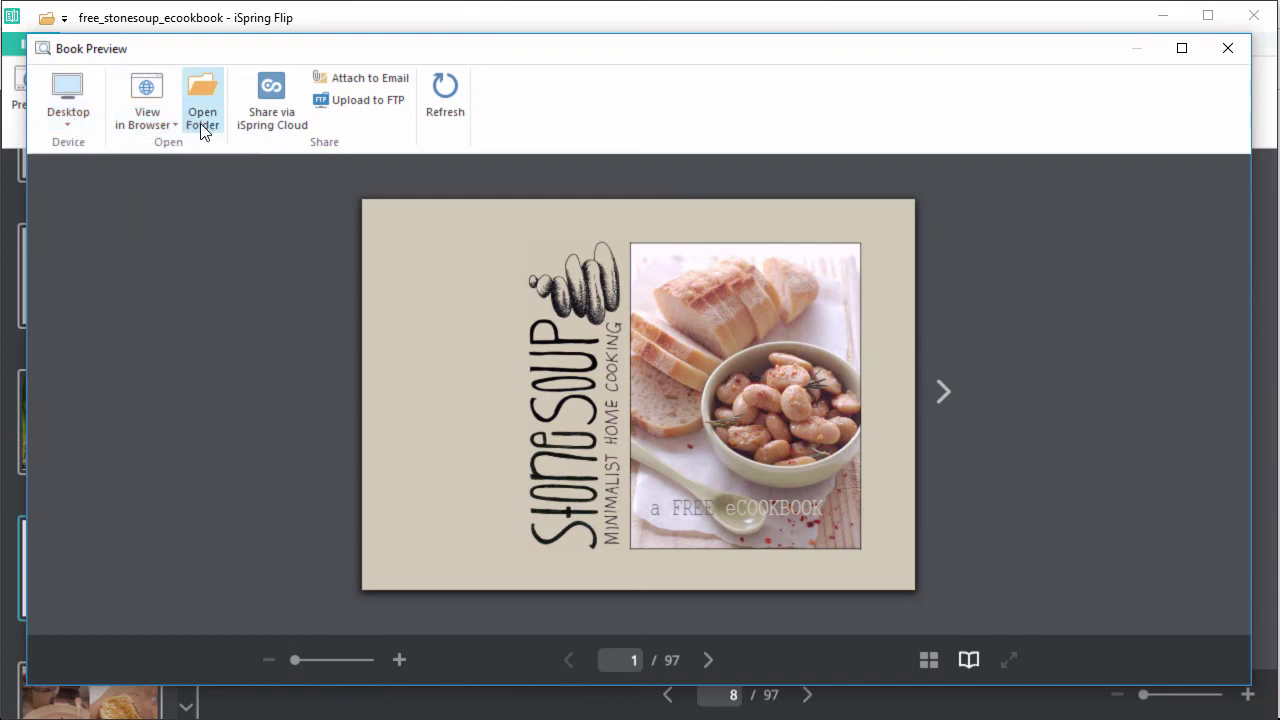